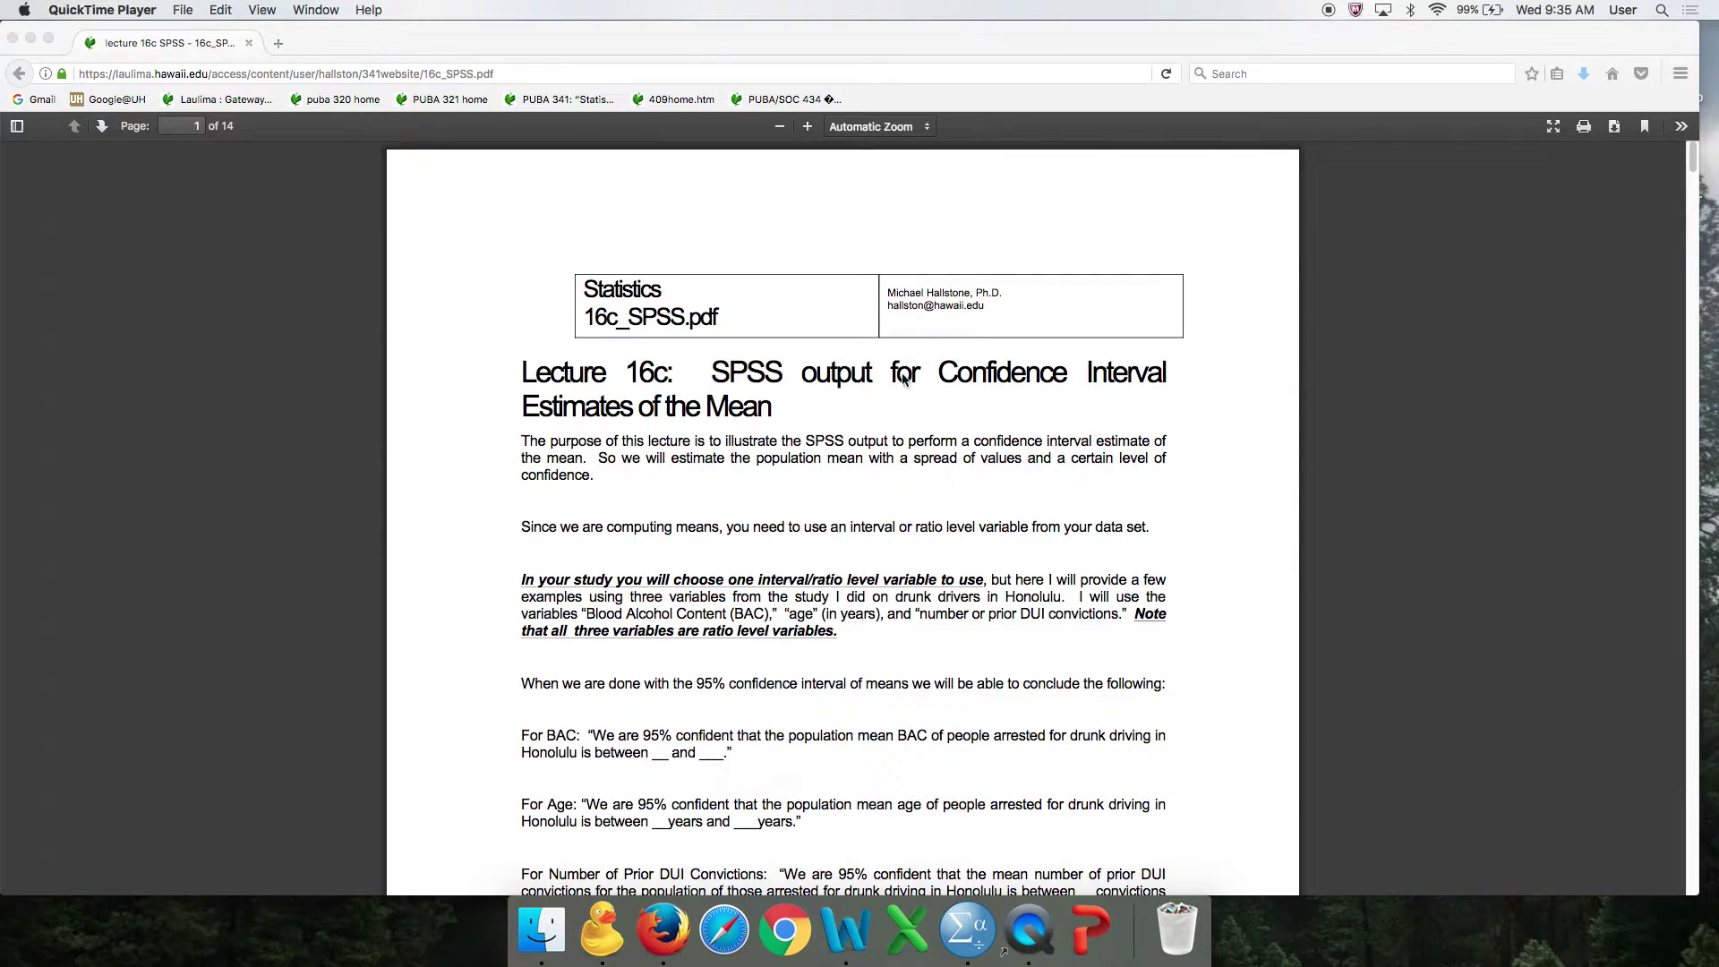
Scroll the lecture PDF to page 8's plate-lunch t table example, then bring SPSS forward.
{"action": "scroll", "coordinate": [902, 385], "scroll_direction": "down", "scroll_amount": 10}
{"action": "scroll", "coordinate": [901, 391], "scroll_direction": "down", "scroll_amount": 20}
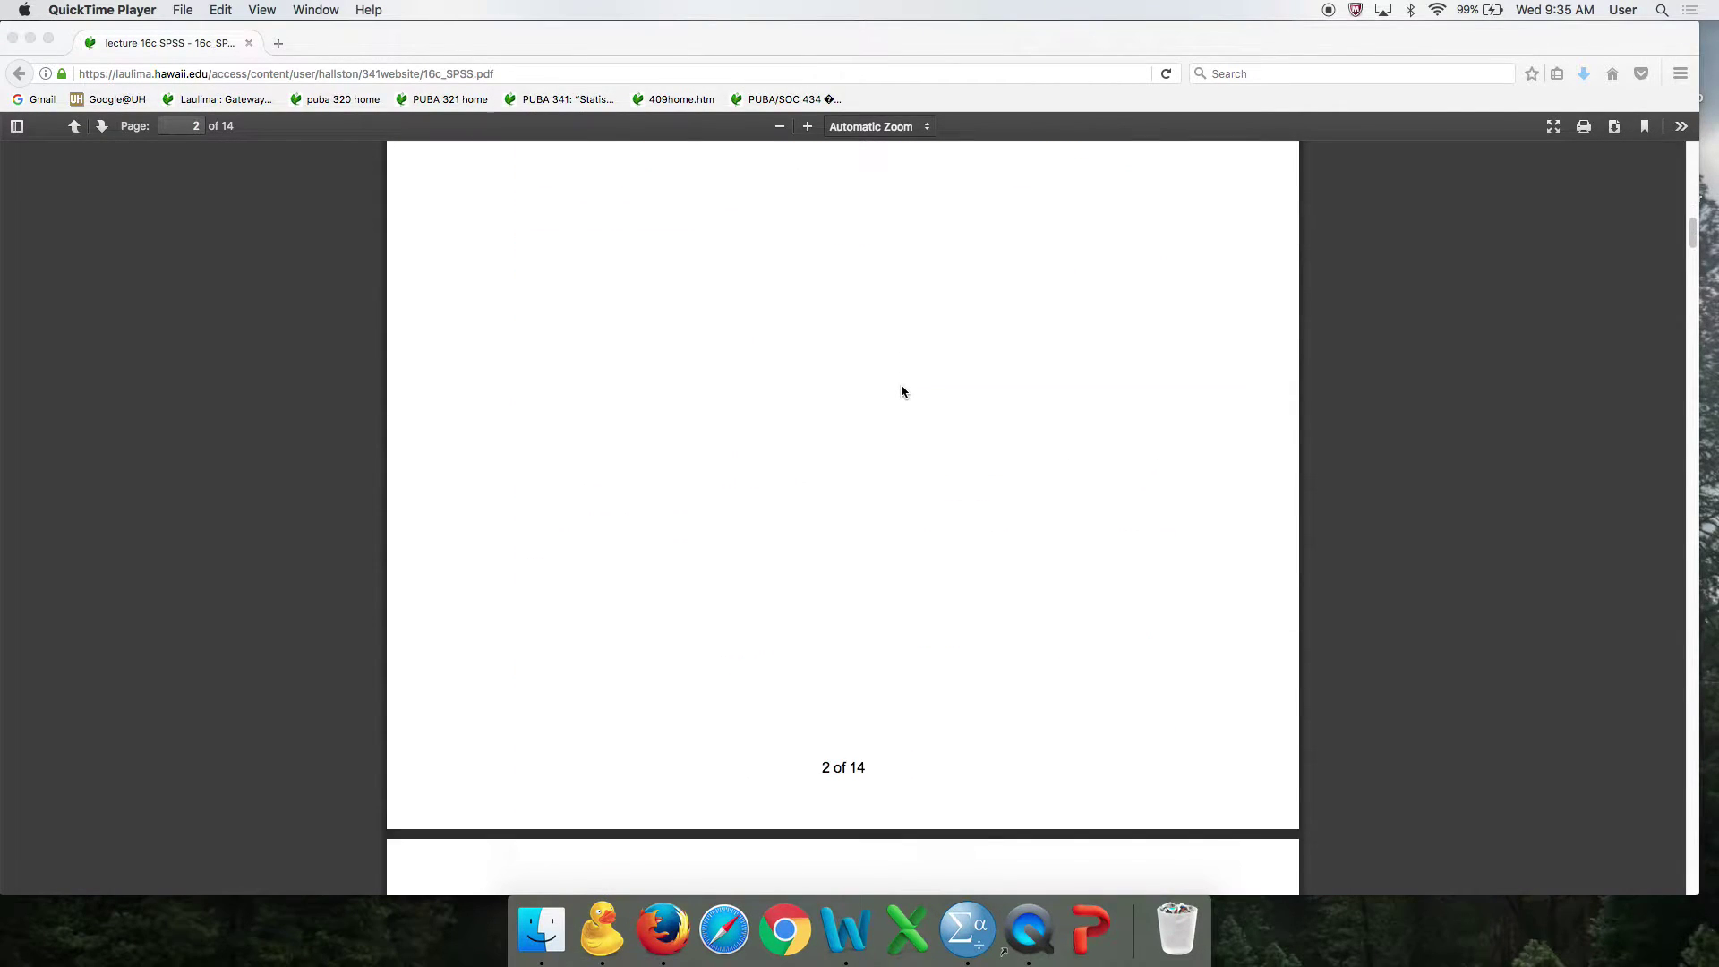
{"action": "scroll", "coordinate": [903, 391], "scroll_direction": "down", "scroll_amount": 15}
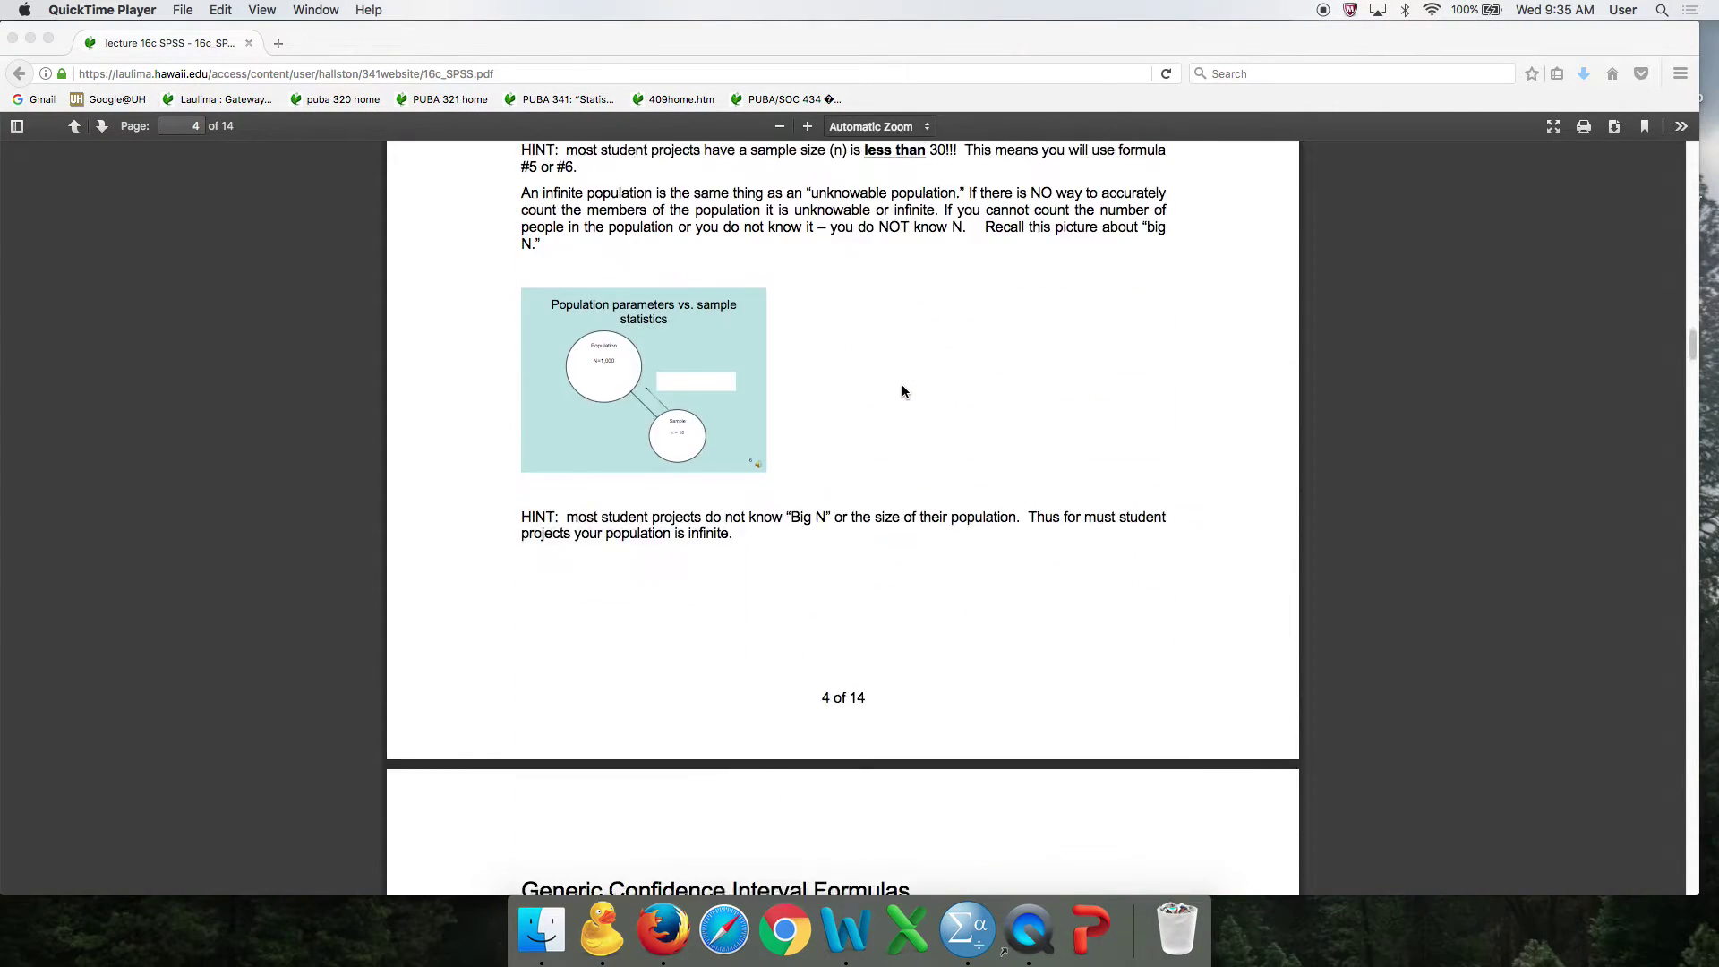
{"action": "scroll", "coordinate": [903, 391], "scroll_direction": "down", "scroll_amount": 10}
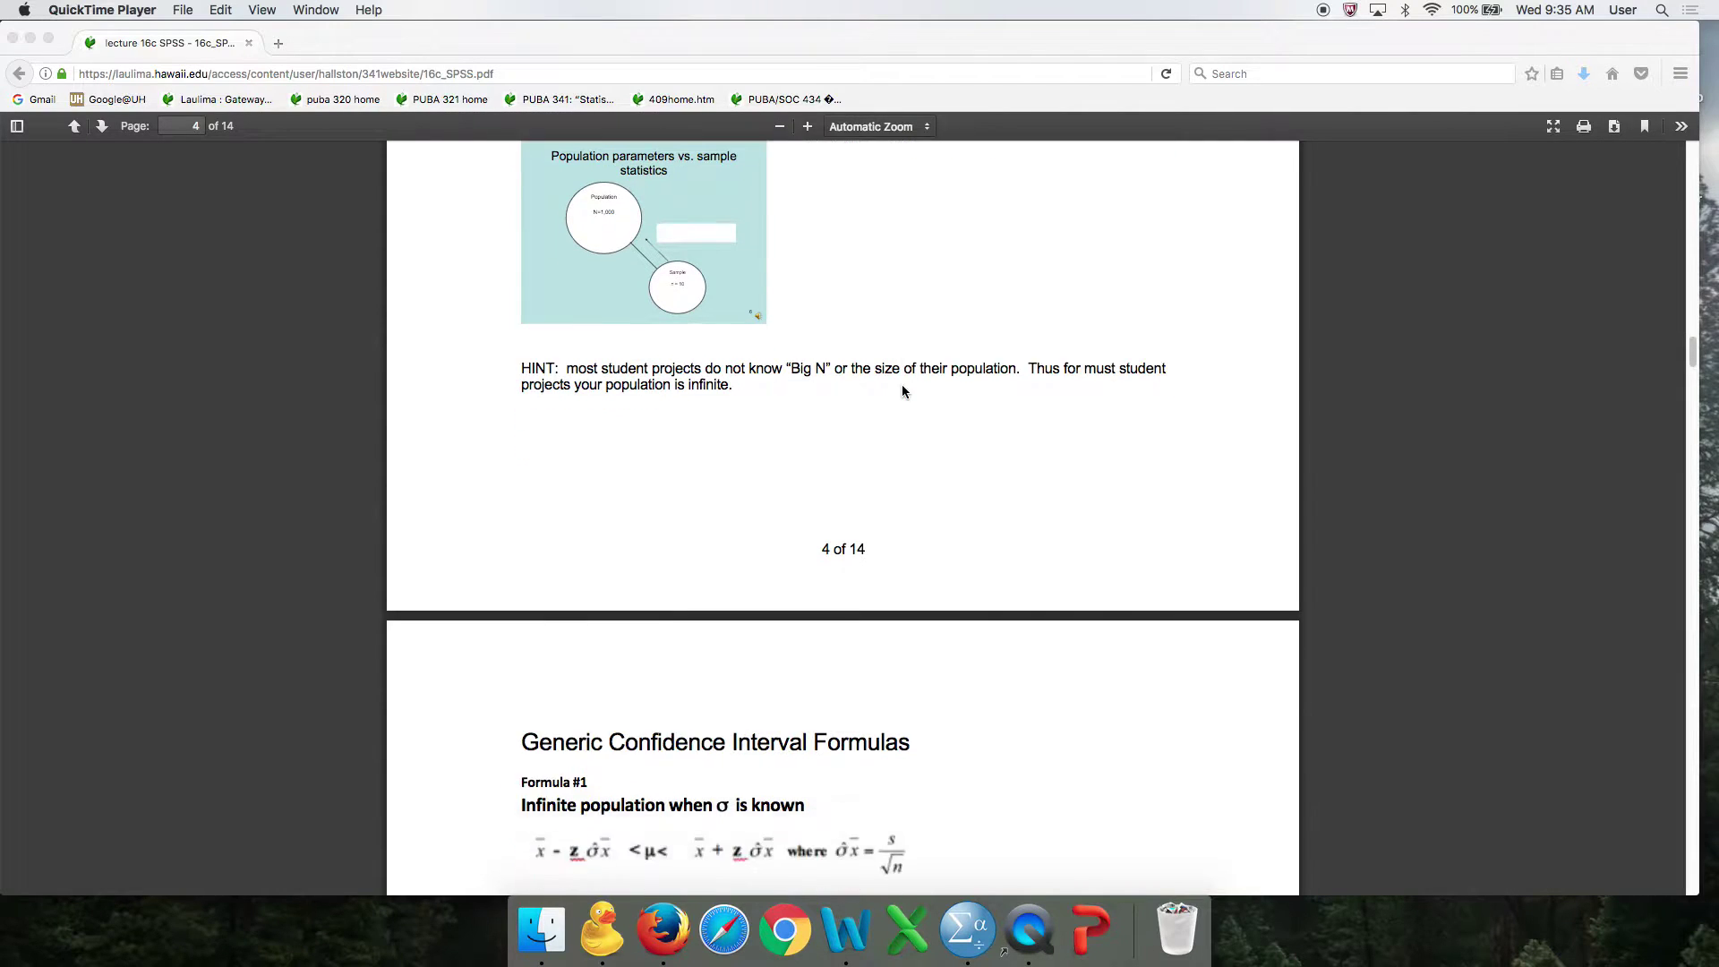
{"action": "scroll", "coordinate": [905, 391], "scroll_direction": "down", "scroll_amount": 12}
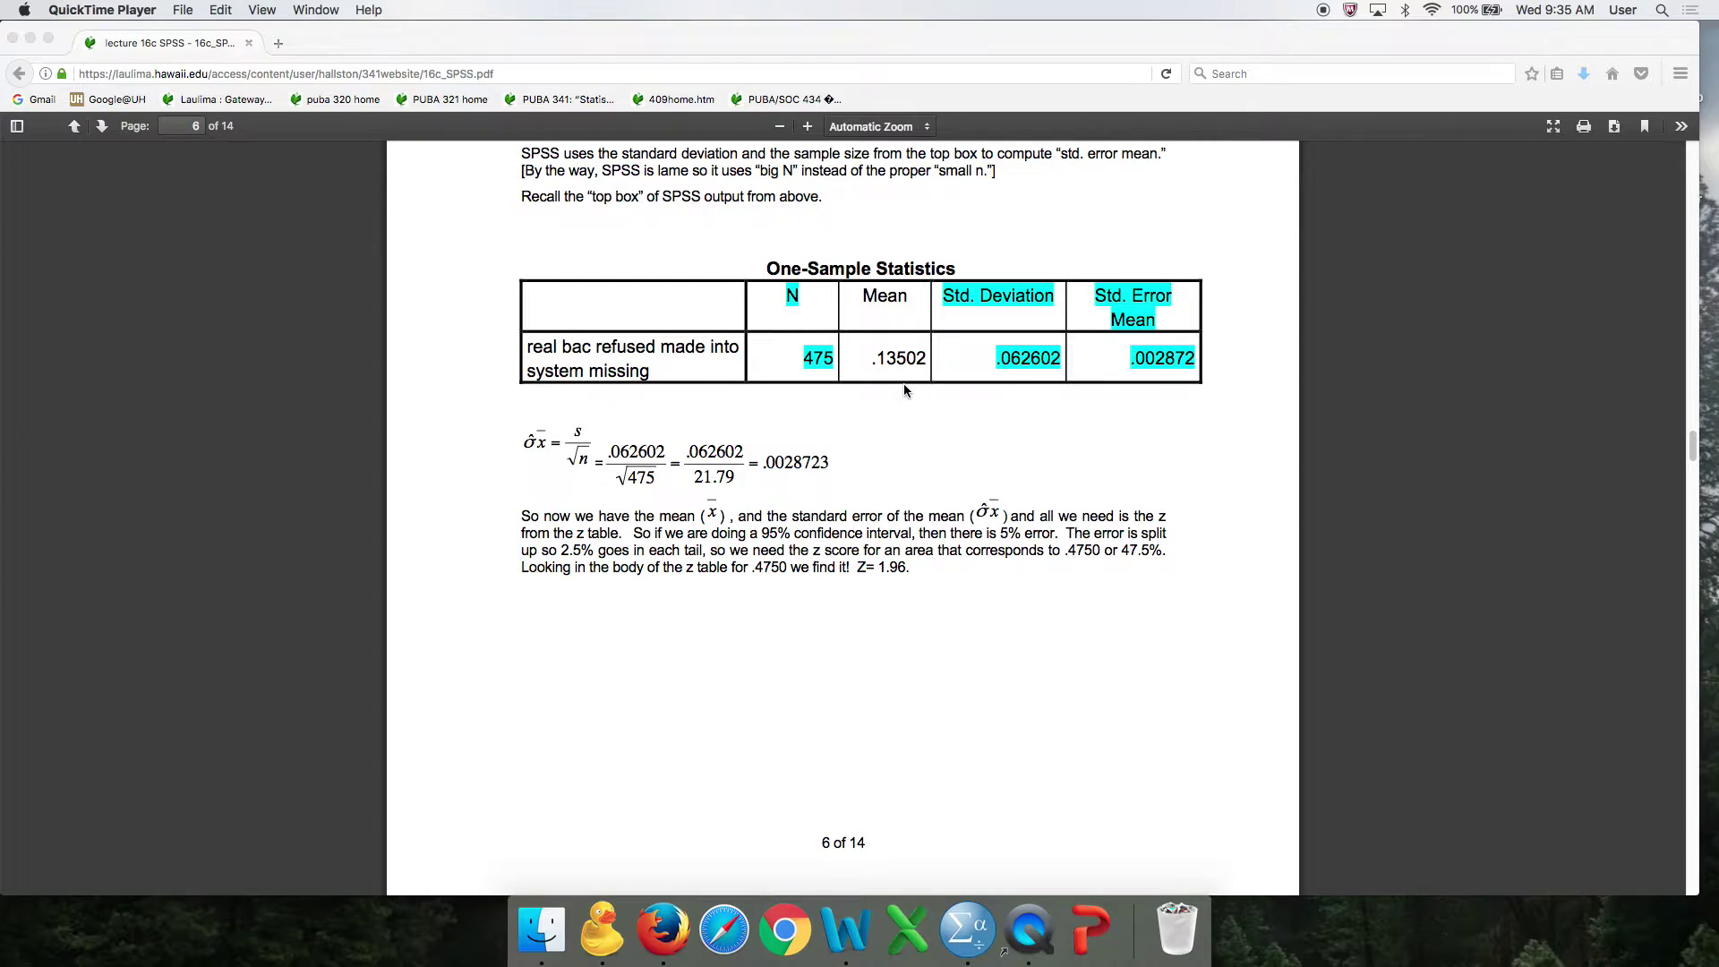
{"action": "scroll", "coordinate": [904, 391], "scroll_direction": "up", "scroll_amount": 3}
{"action": "scroll", "coordinate": [904, 391], "scroll_direction": "up", "scroll_amount": 5}
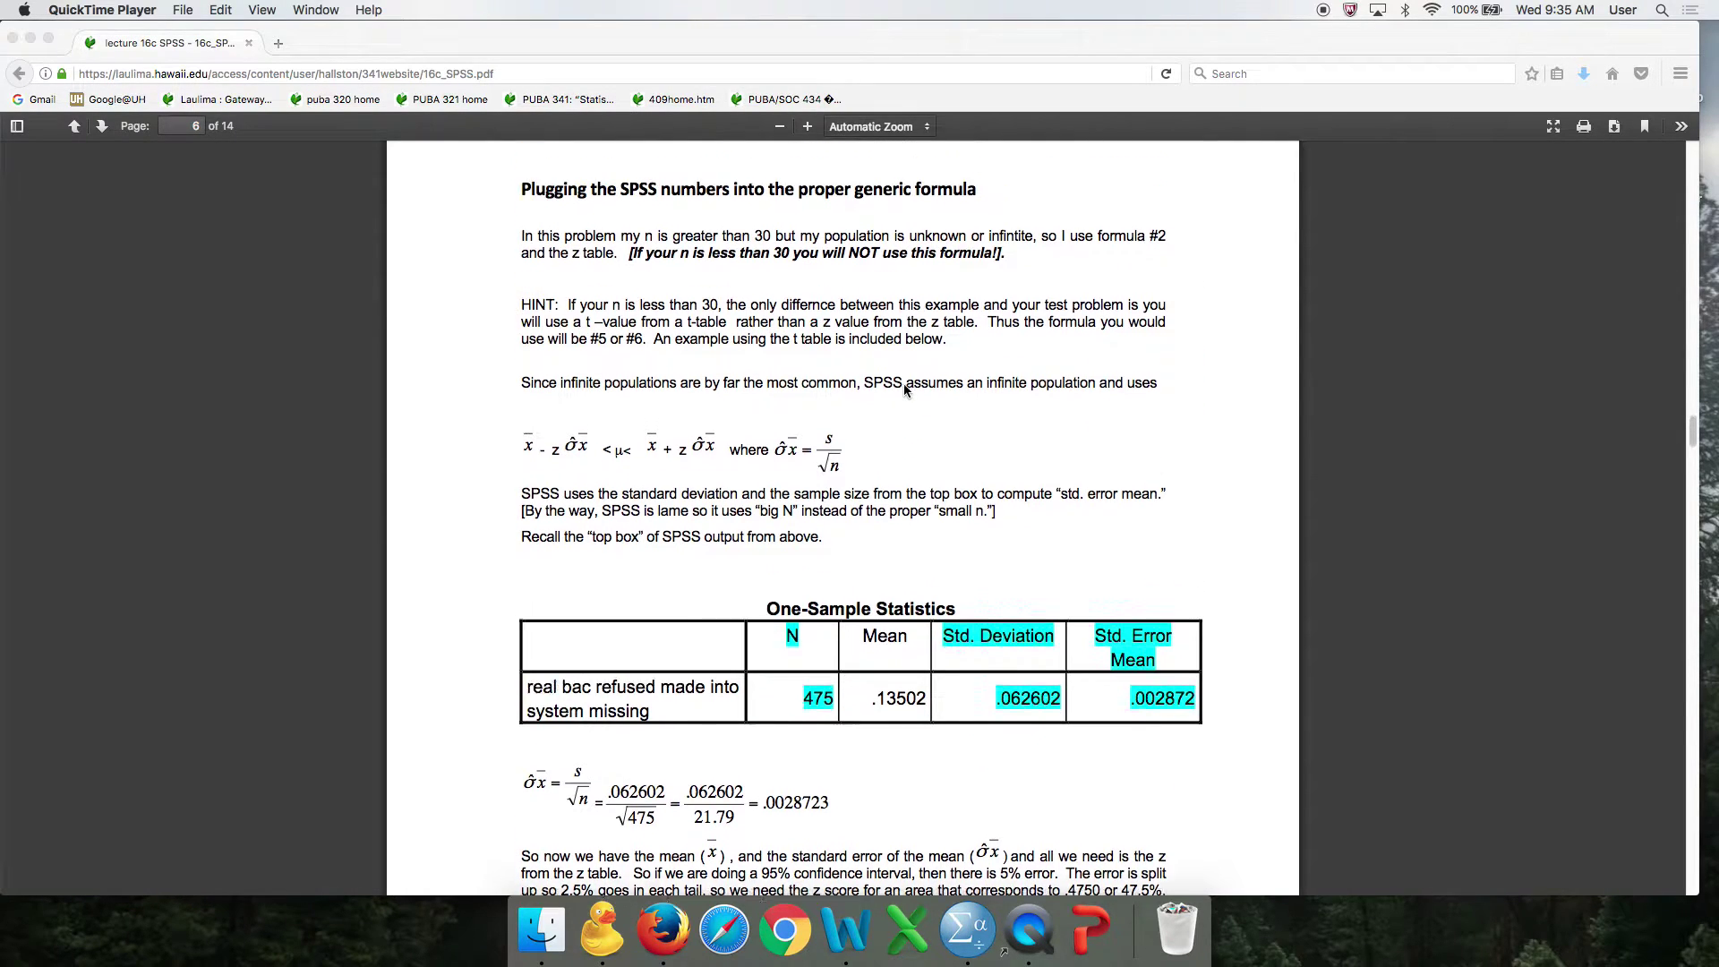
{"action": "scroll", "coordinate": [905, 391], "scroll_direction": "down", "scroll_amount": 10}
{"action": "scroll", "coordinate": [904, 387], "scroll_direction": "down", "scroll_amount": 11}
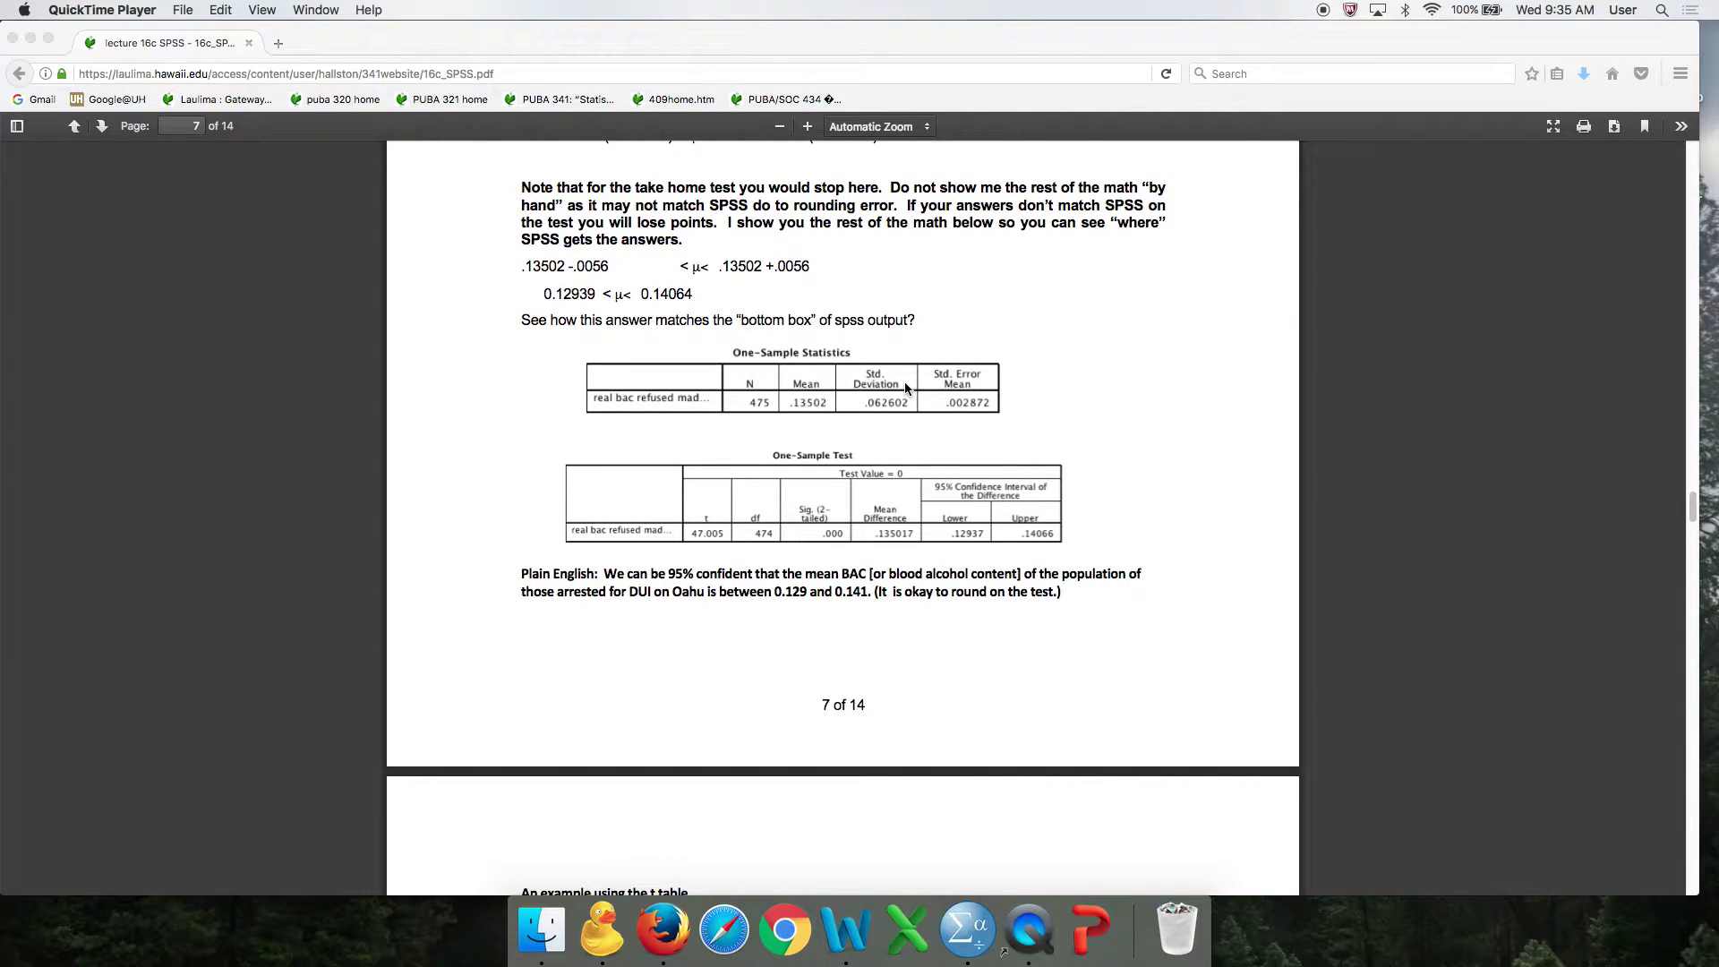
{"action": "scroll", "coordinate": [905, 385], "scroll_direction": "down", "scroll_amount": 10}
{"action": "scroll", "coordinate": [904, 389], "scroll_direction": "down", "scroll_amount": 2}
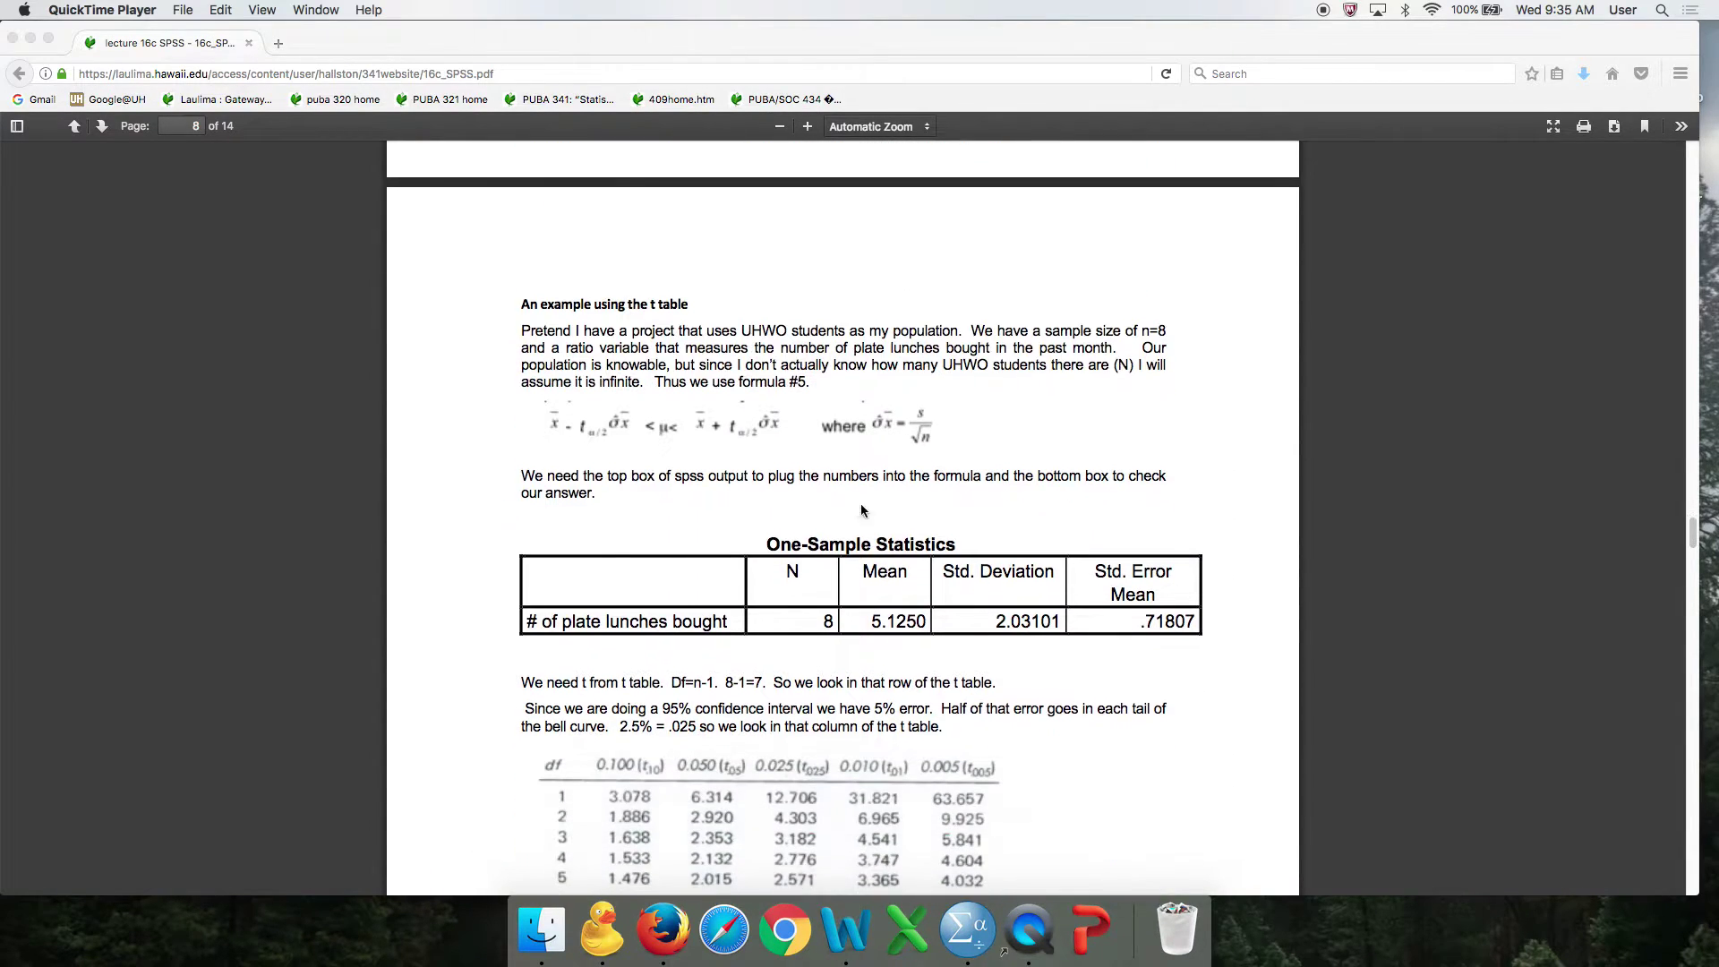
{"action": "scroll", "coordinate": [873, 582], "scroll_direction": "down", "scroll_amount": 5}
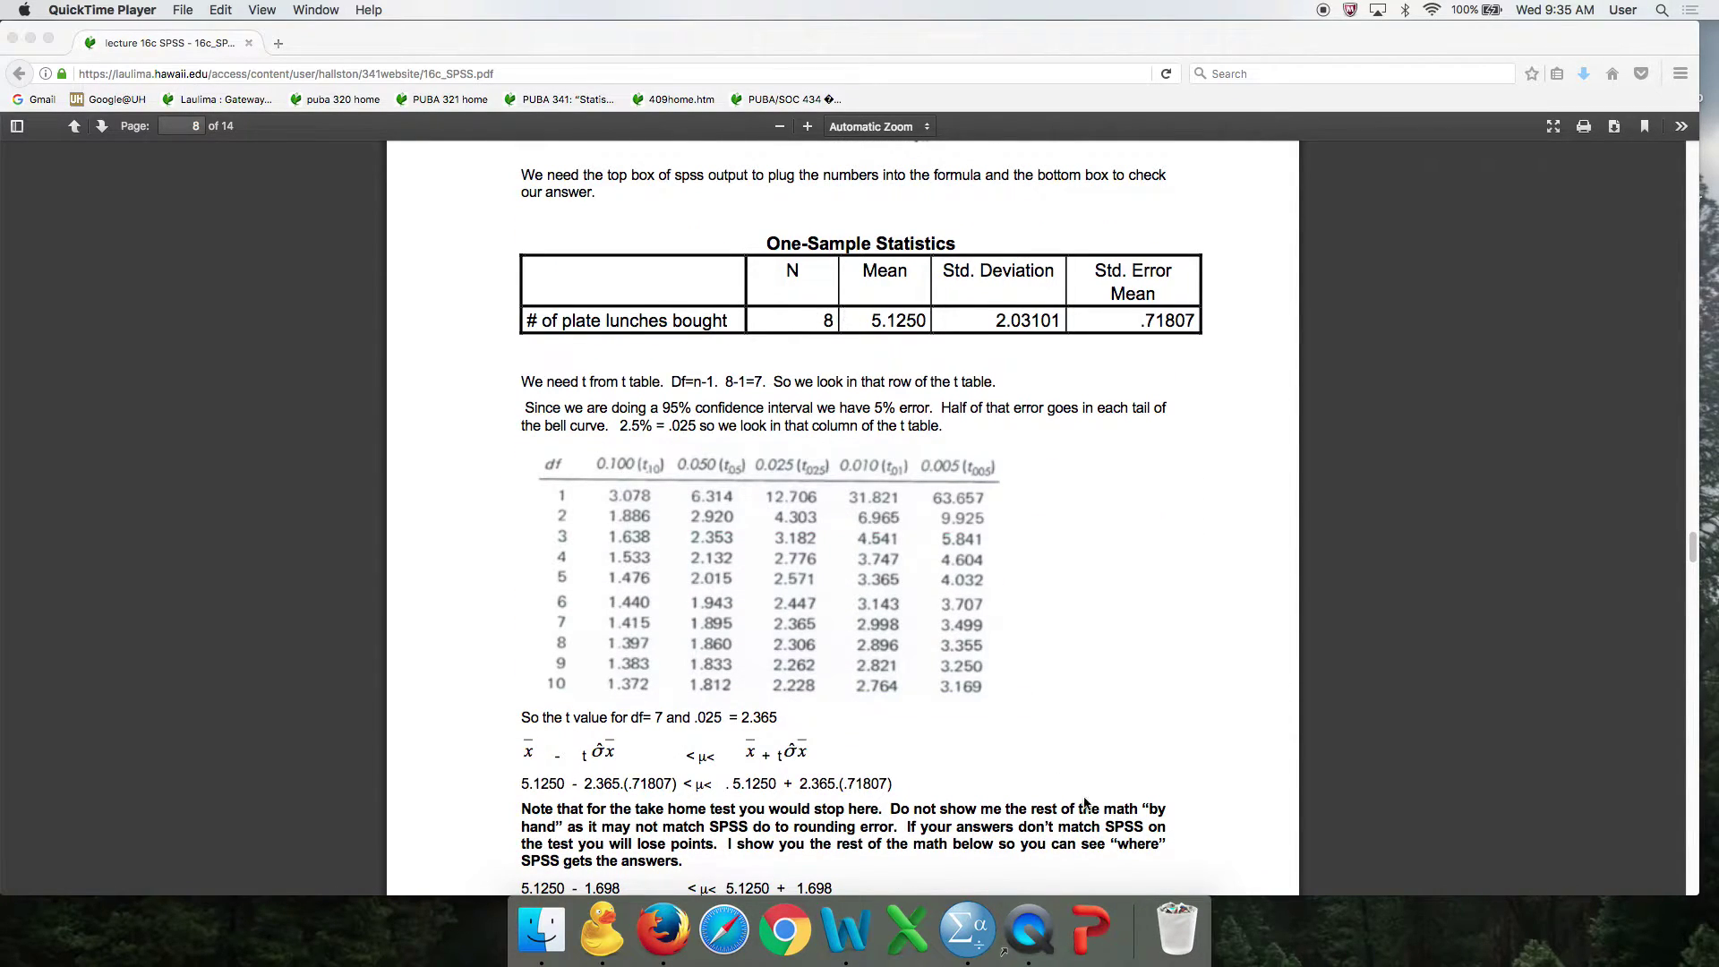
{"action": "left_click", "coordinate": [965, 928]}
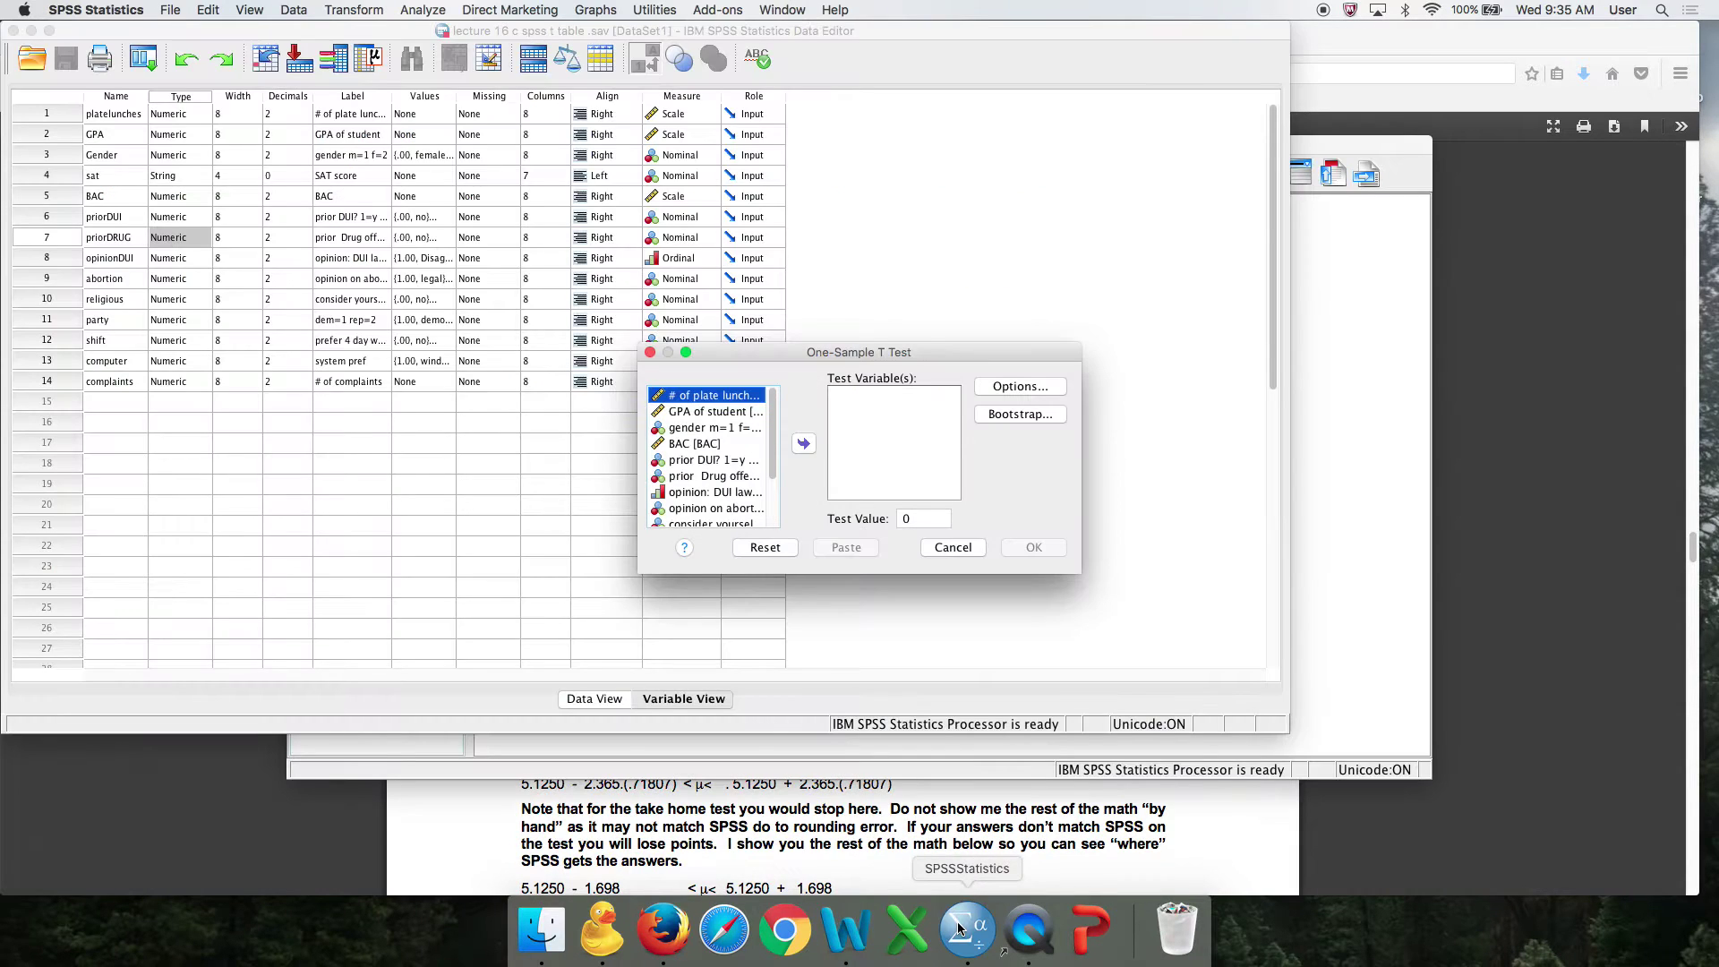
Cancel the leftover dialog and run a One-Sample T Test on # of plate lunches bought.
{"action": "left_click", "coordinate": [955, 548]}
{"action": "left_click", "coordinate": [430, 10]}
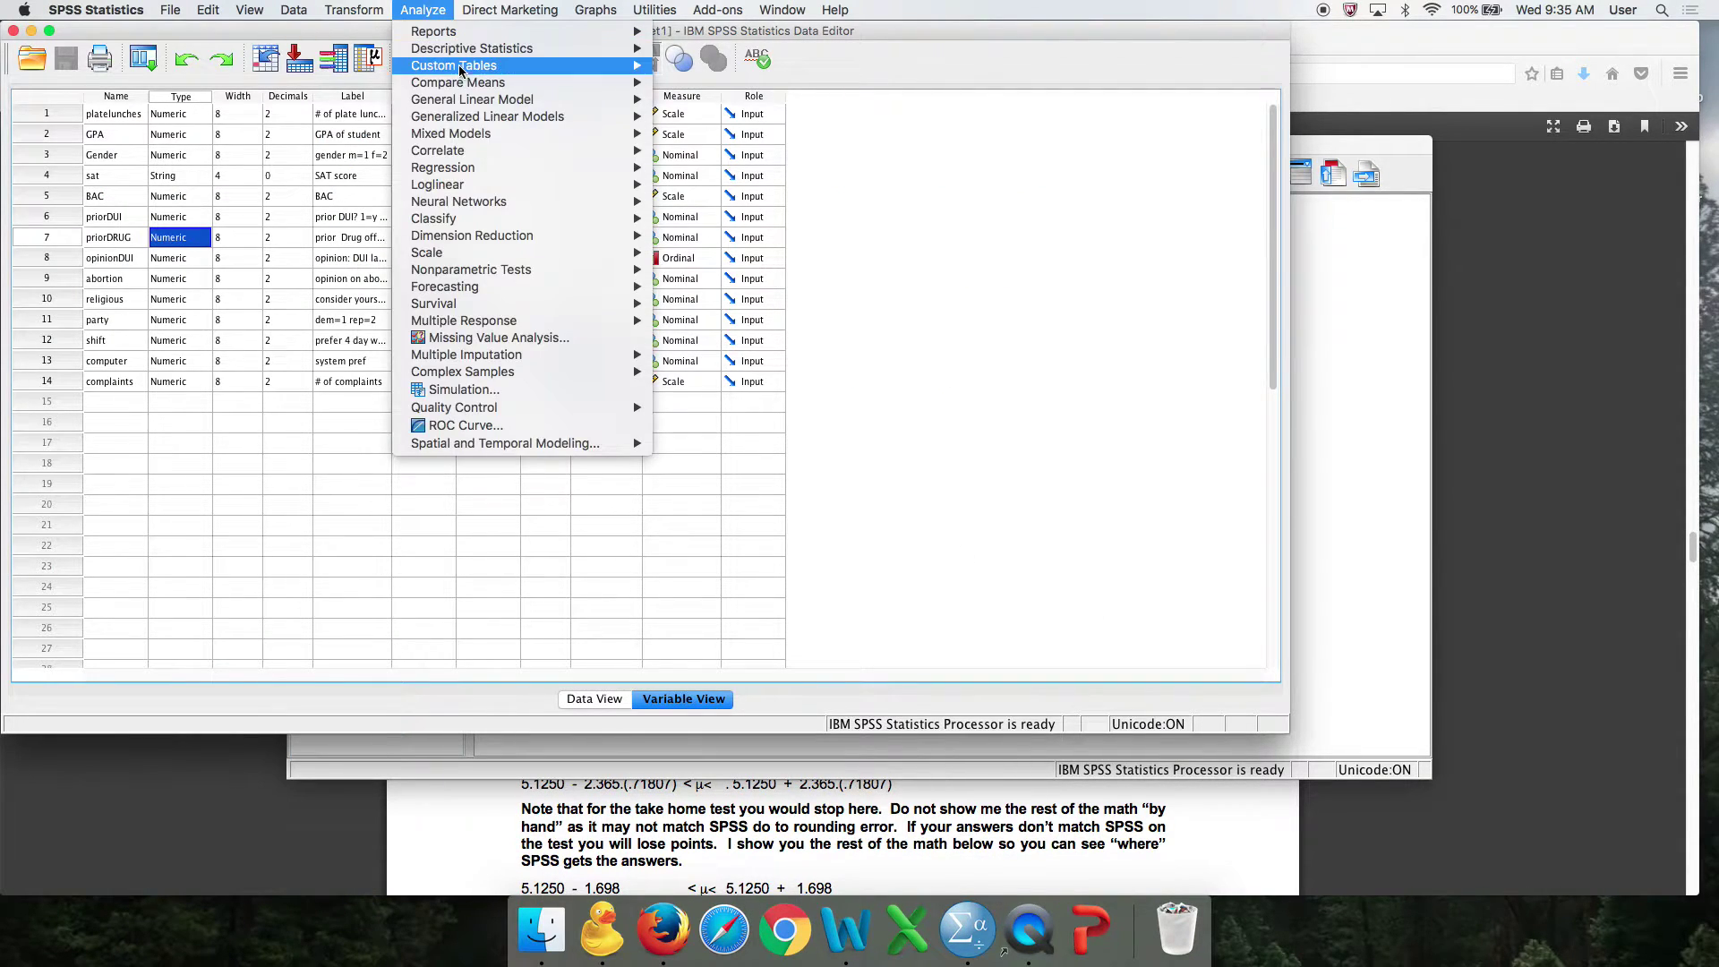
{"action": "mouse_move", "coordinate": [466, 82]}
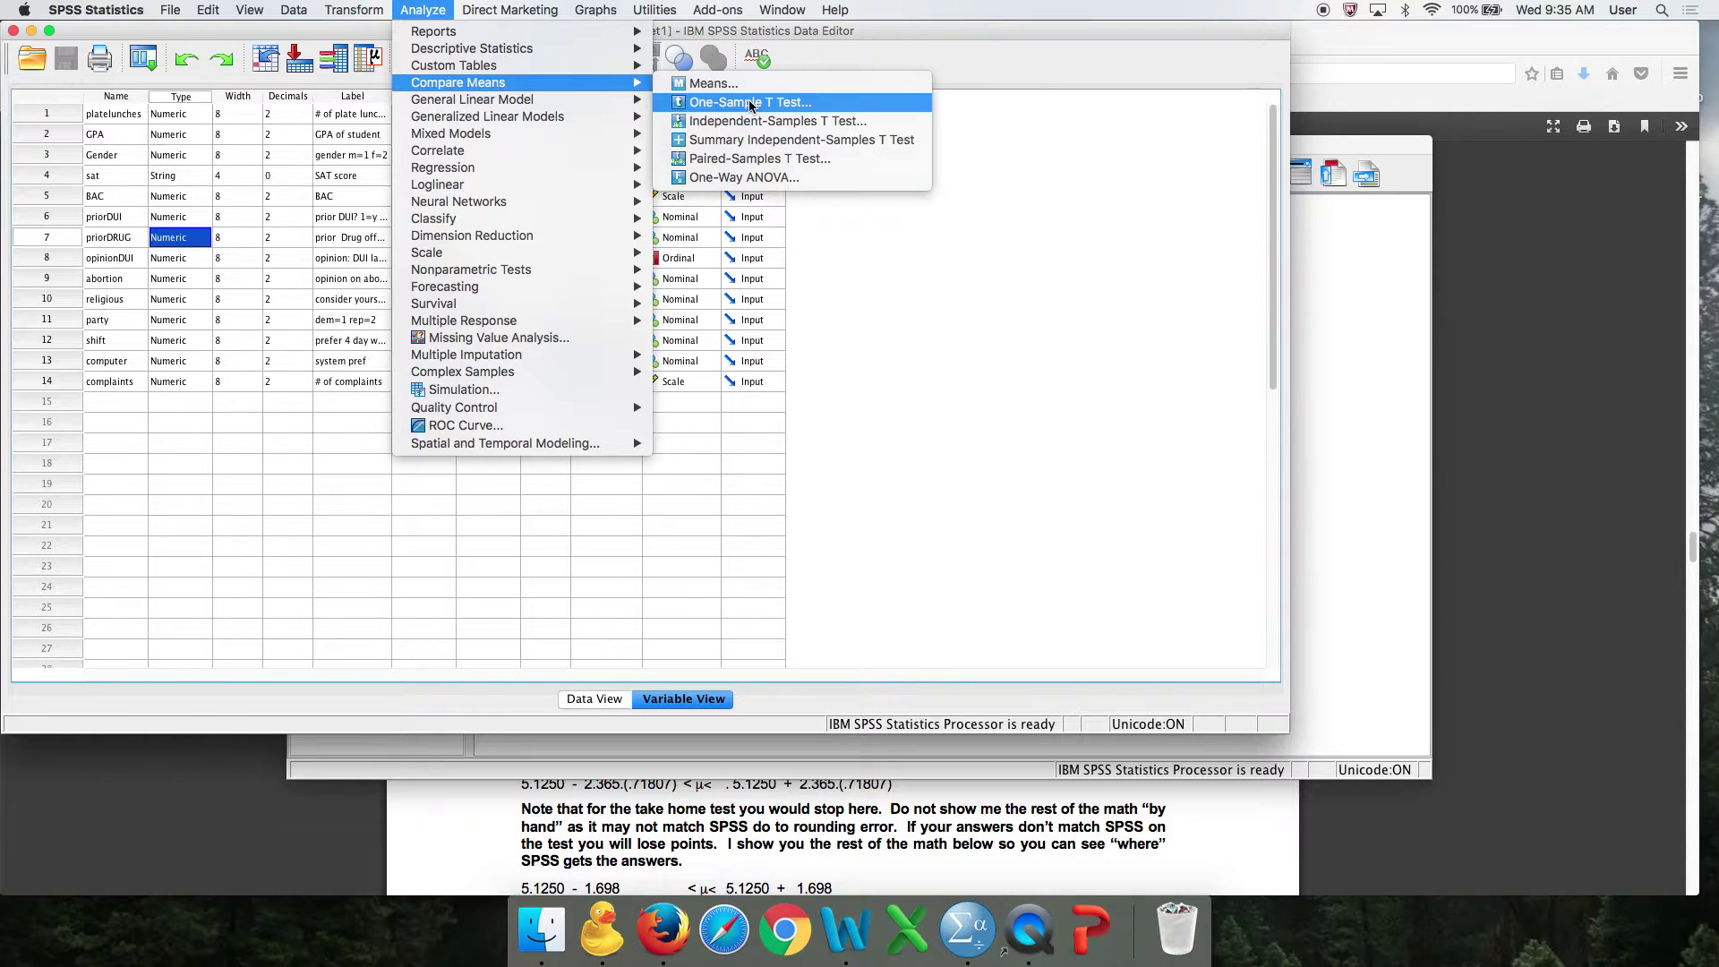
{"action": "left_click", "coordinate": [868, 101]}
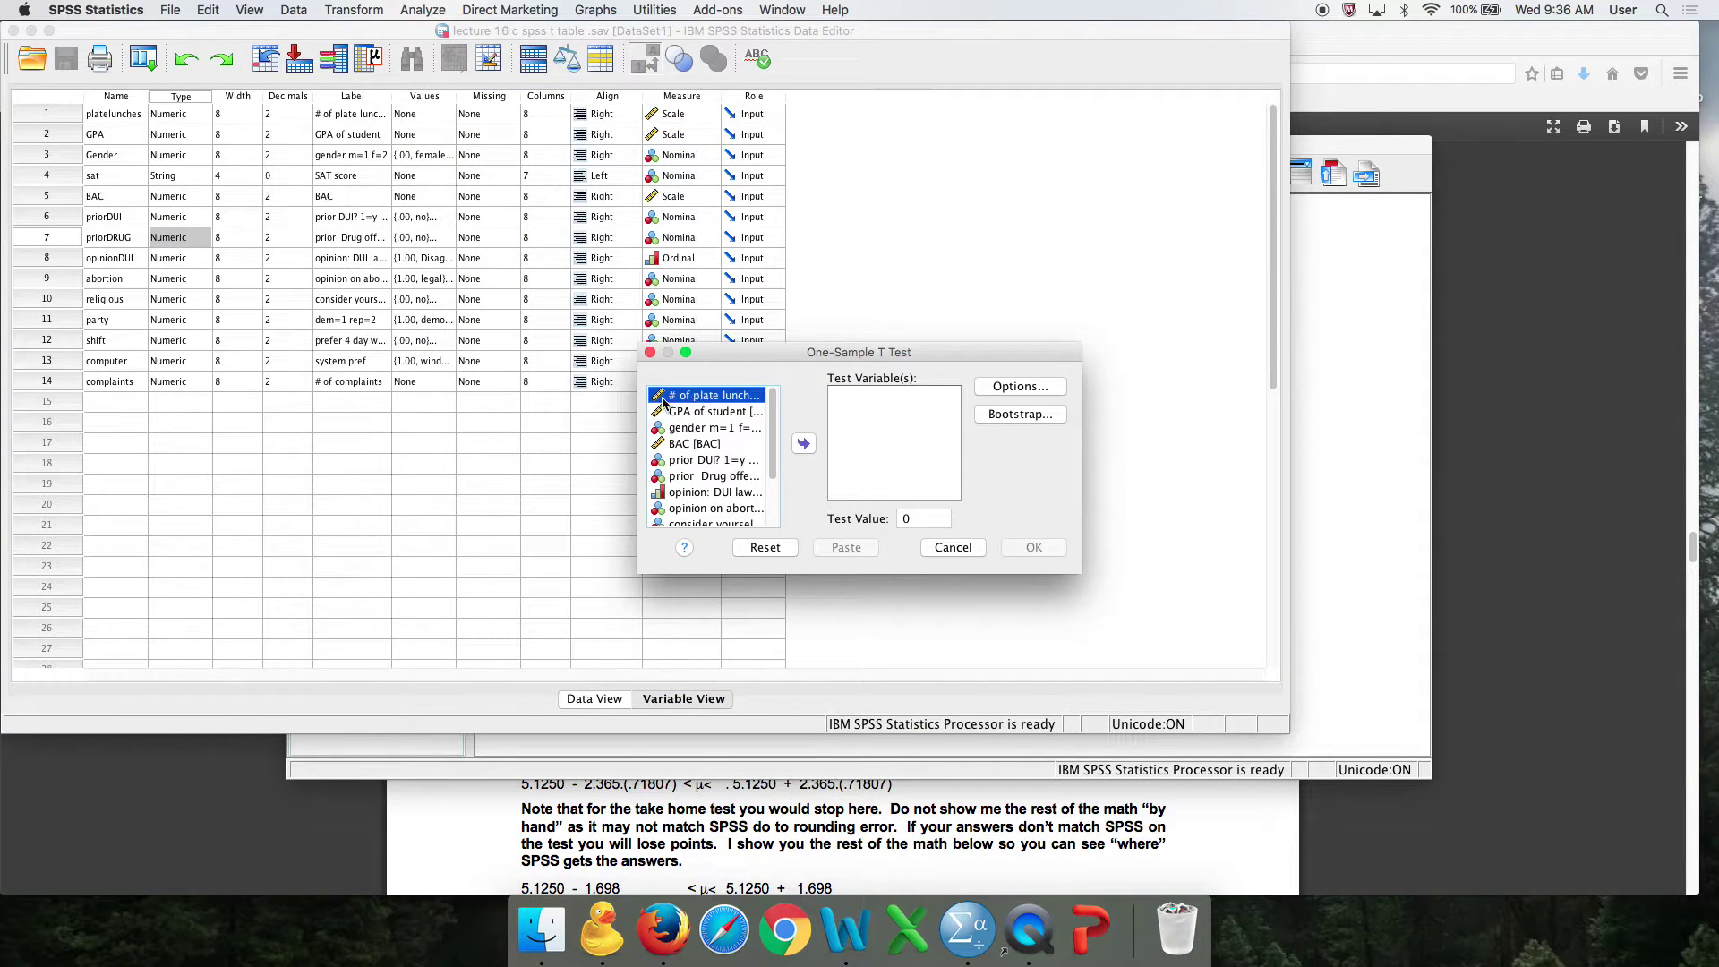
{"action": "left_click", "coordinate": [804, 443]}
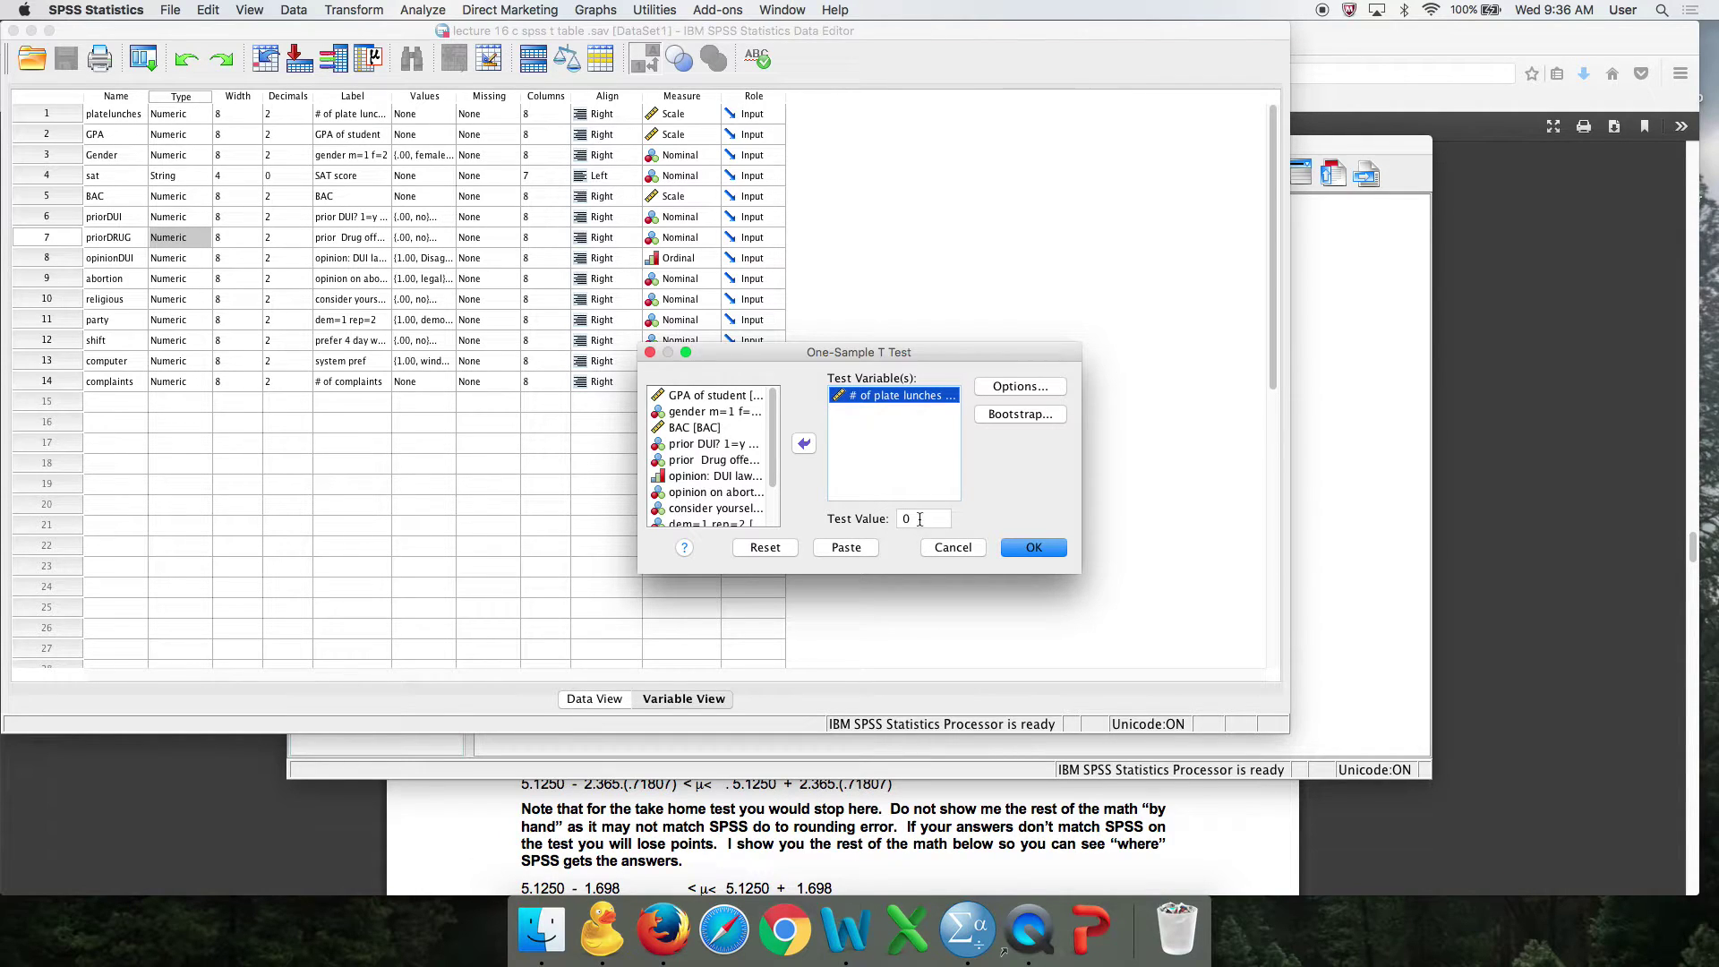
{"action": "left_click", "coordinate": [1031, 547]}
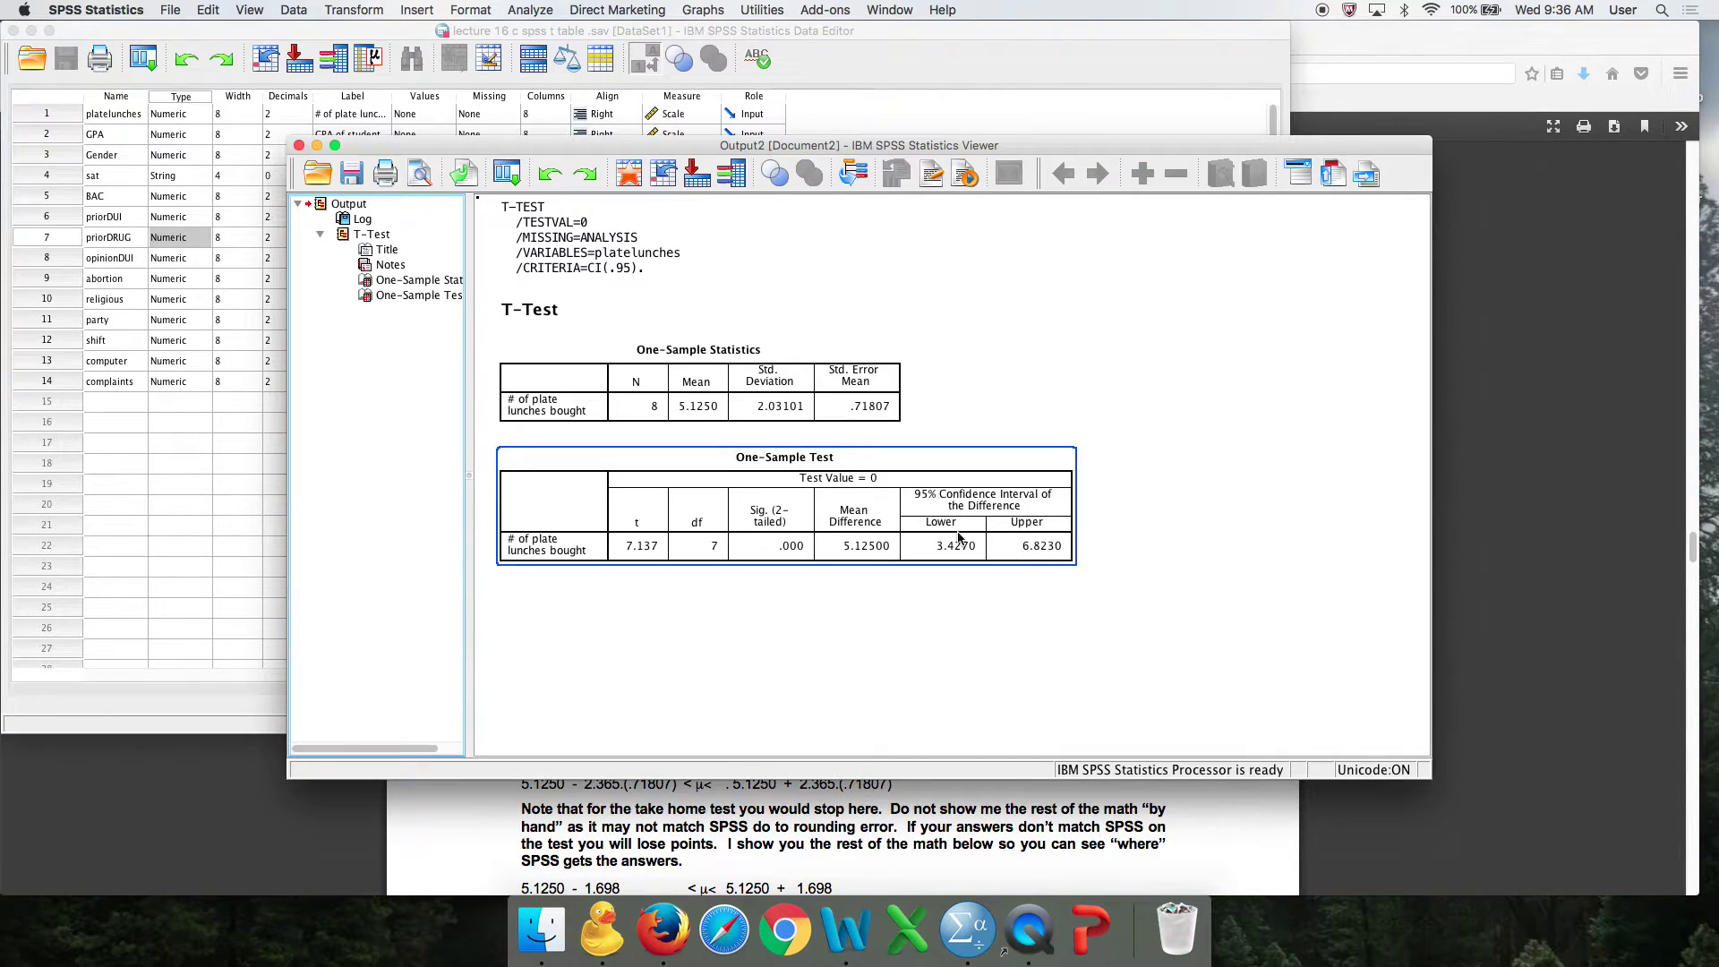
Select the One-Sample Test and One-Sample Statistics tables, then return to the Firefox PDF.
{"action": "left_click", "coordinate": [878, 525]}
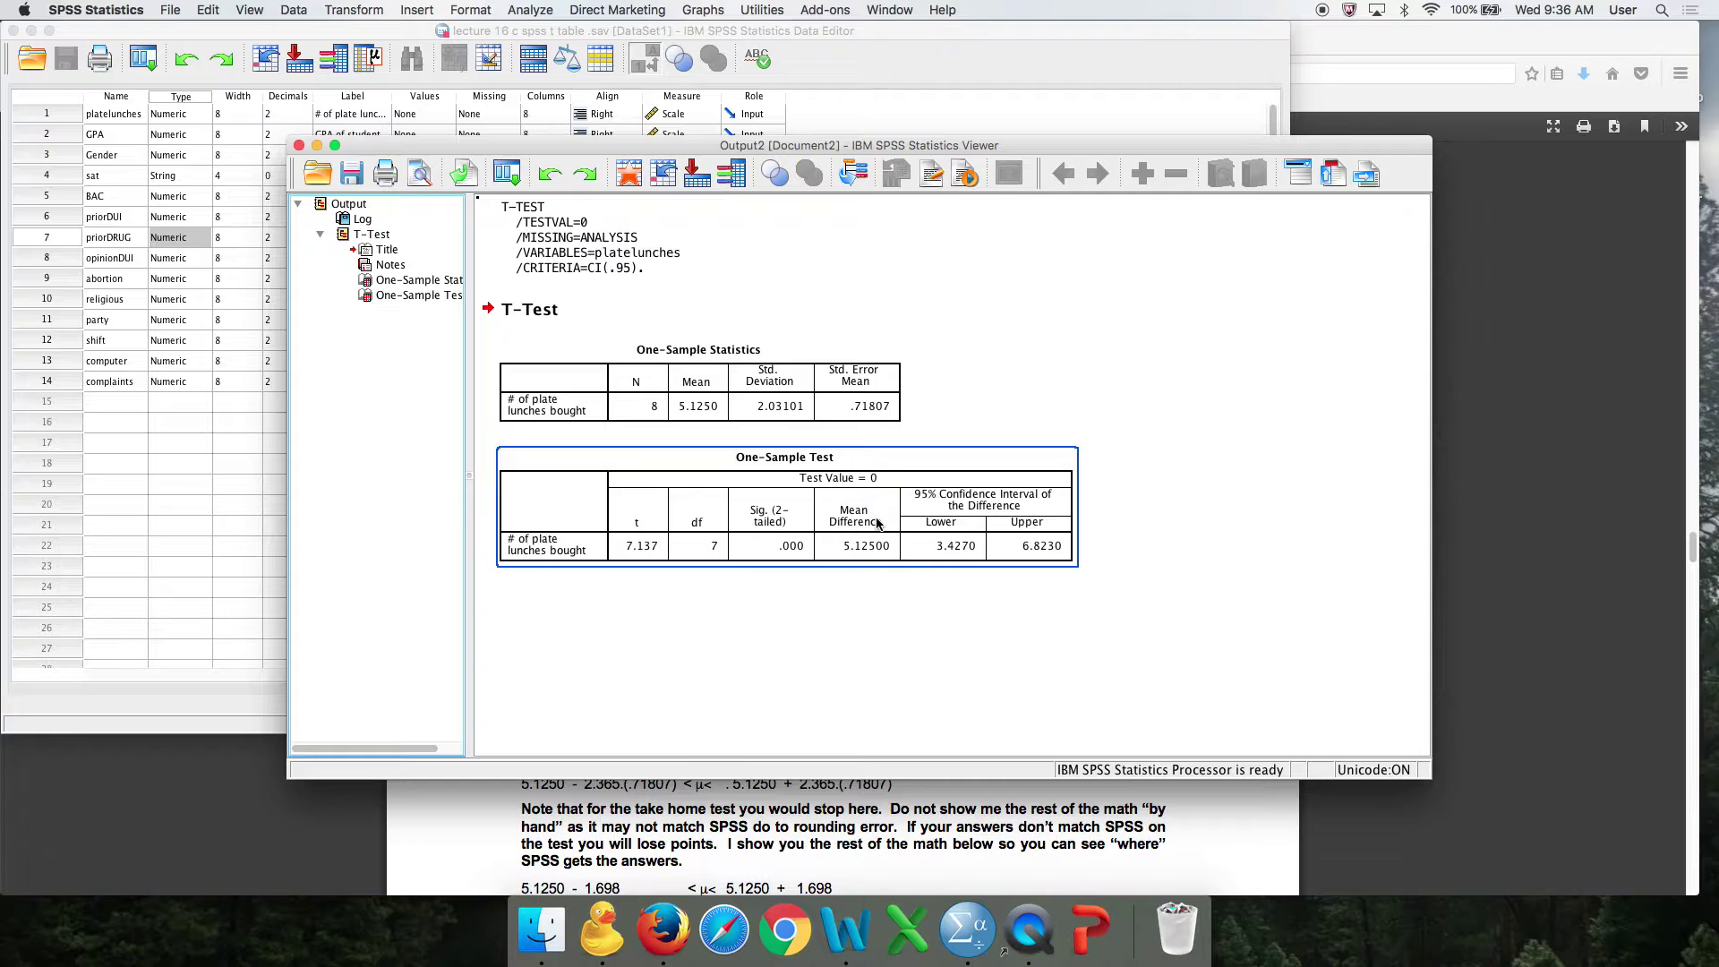
{"action": "left_click", "coordinate": [697, 392]}
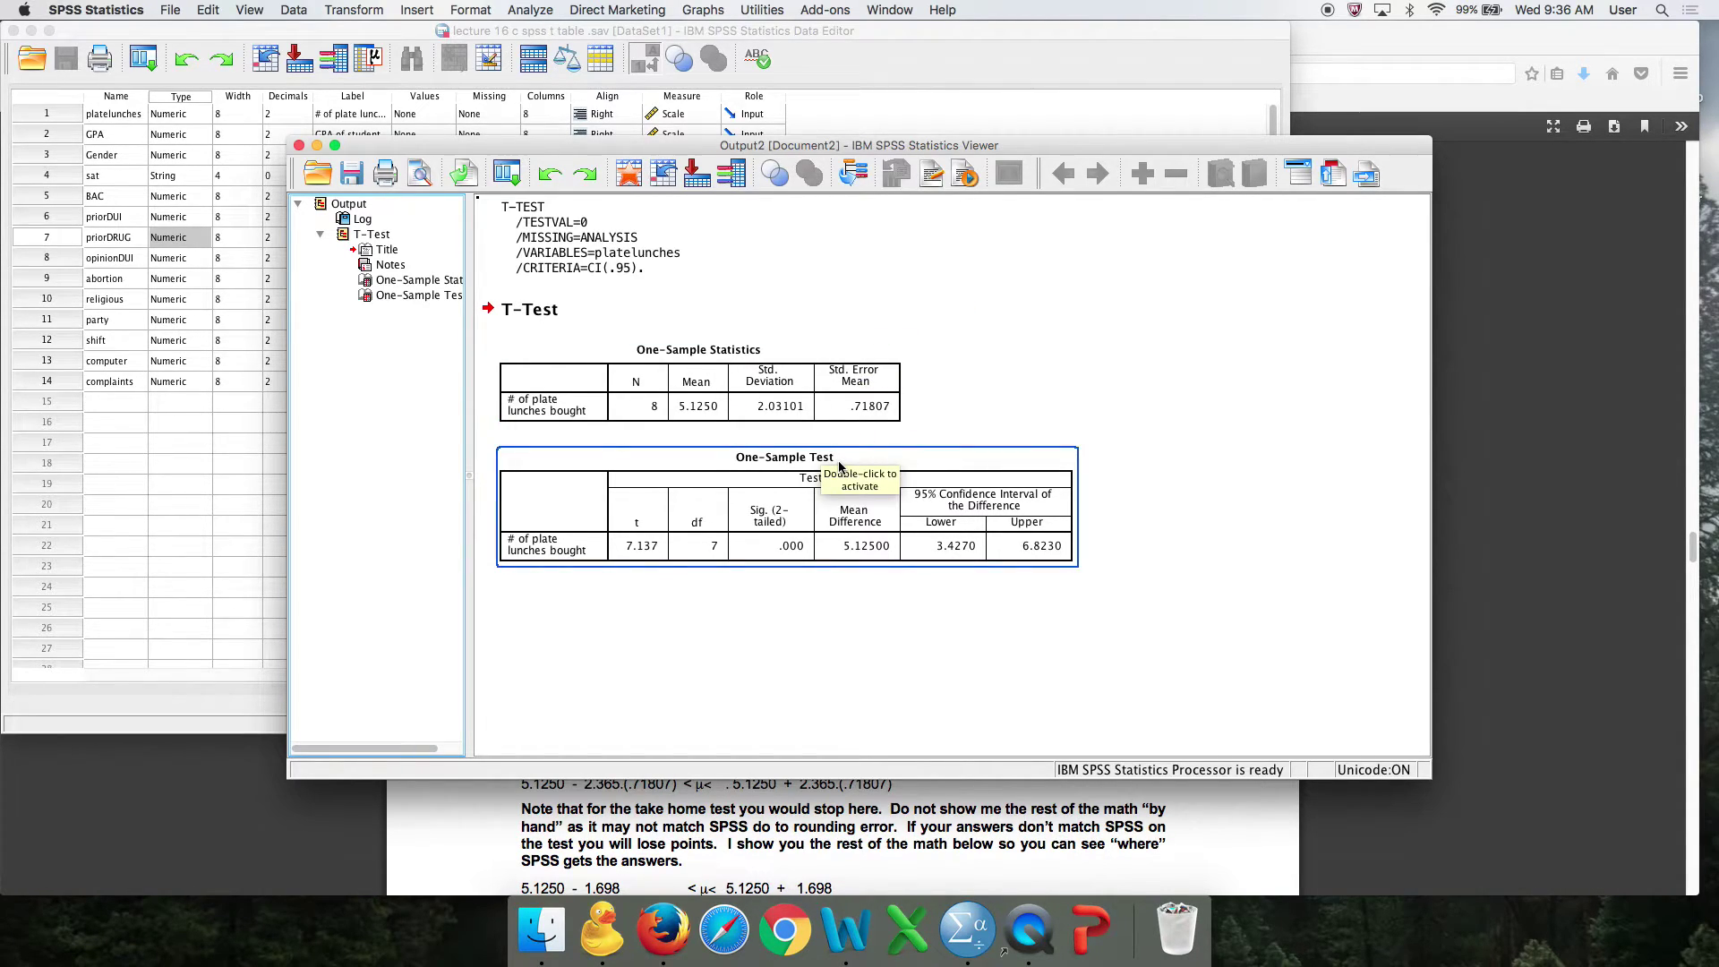
{"action": "left_click", "coordinate": [629, 810]}
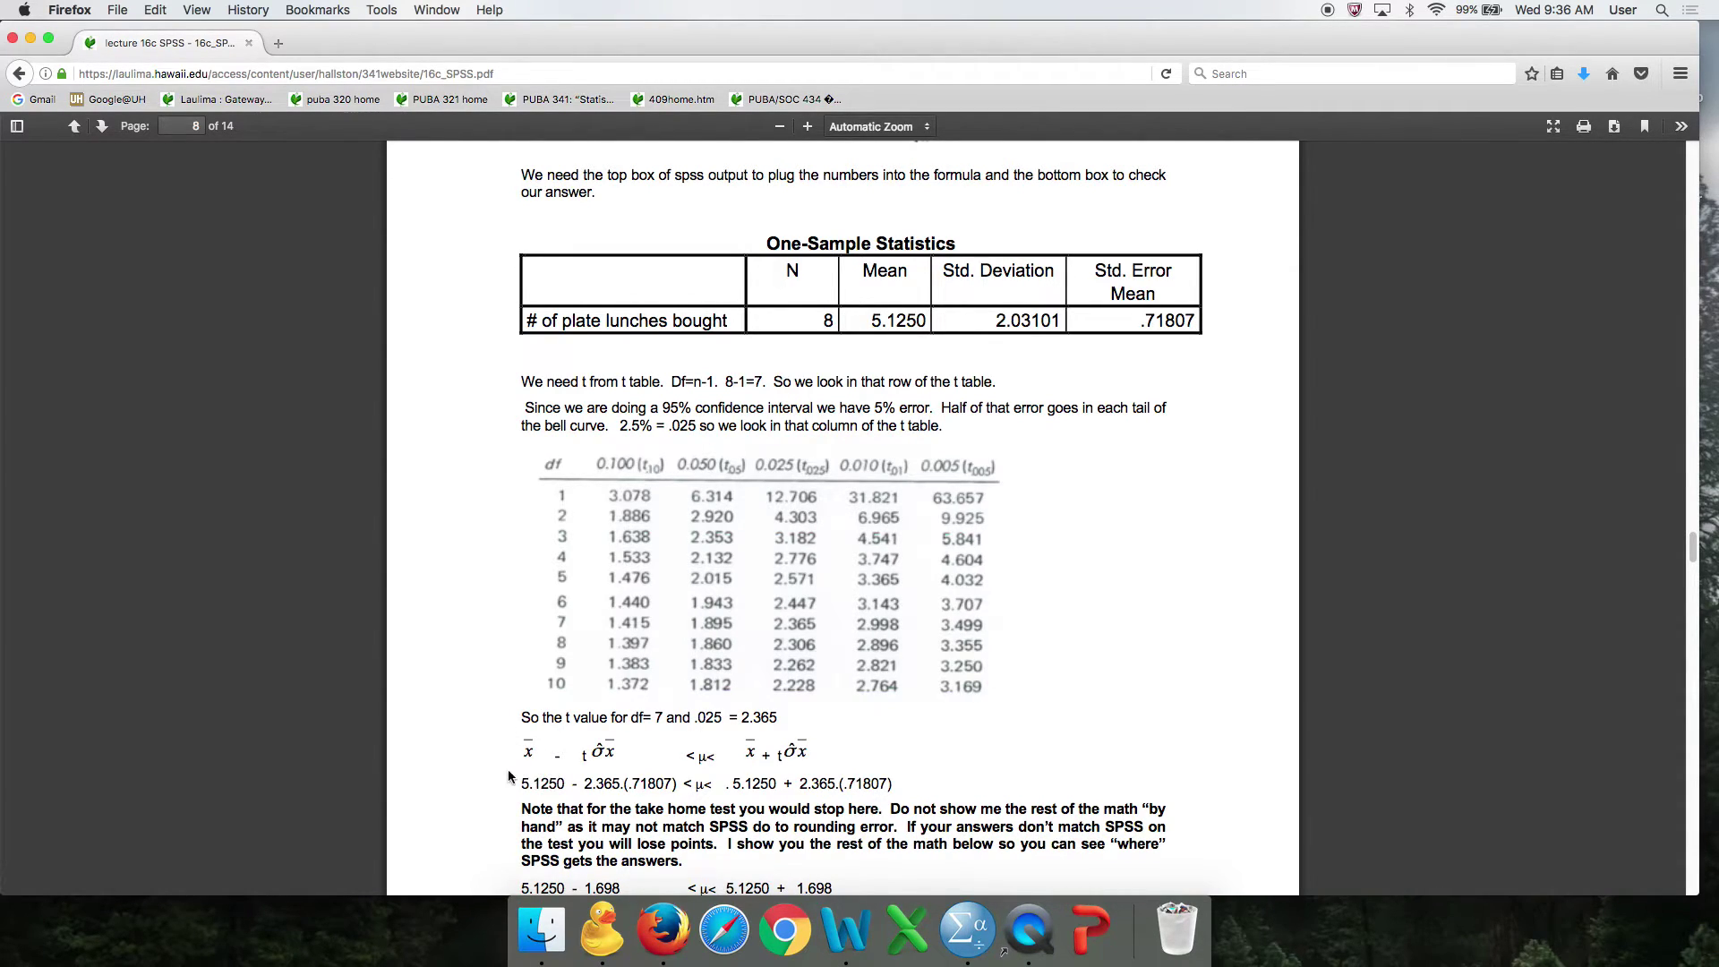
Compare the SPSS One-Sample Statistics table with the PDF's worked interval 3.427 < μ < 6.823.
{"action": "left_click", "coordinate": [967, 929]}
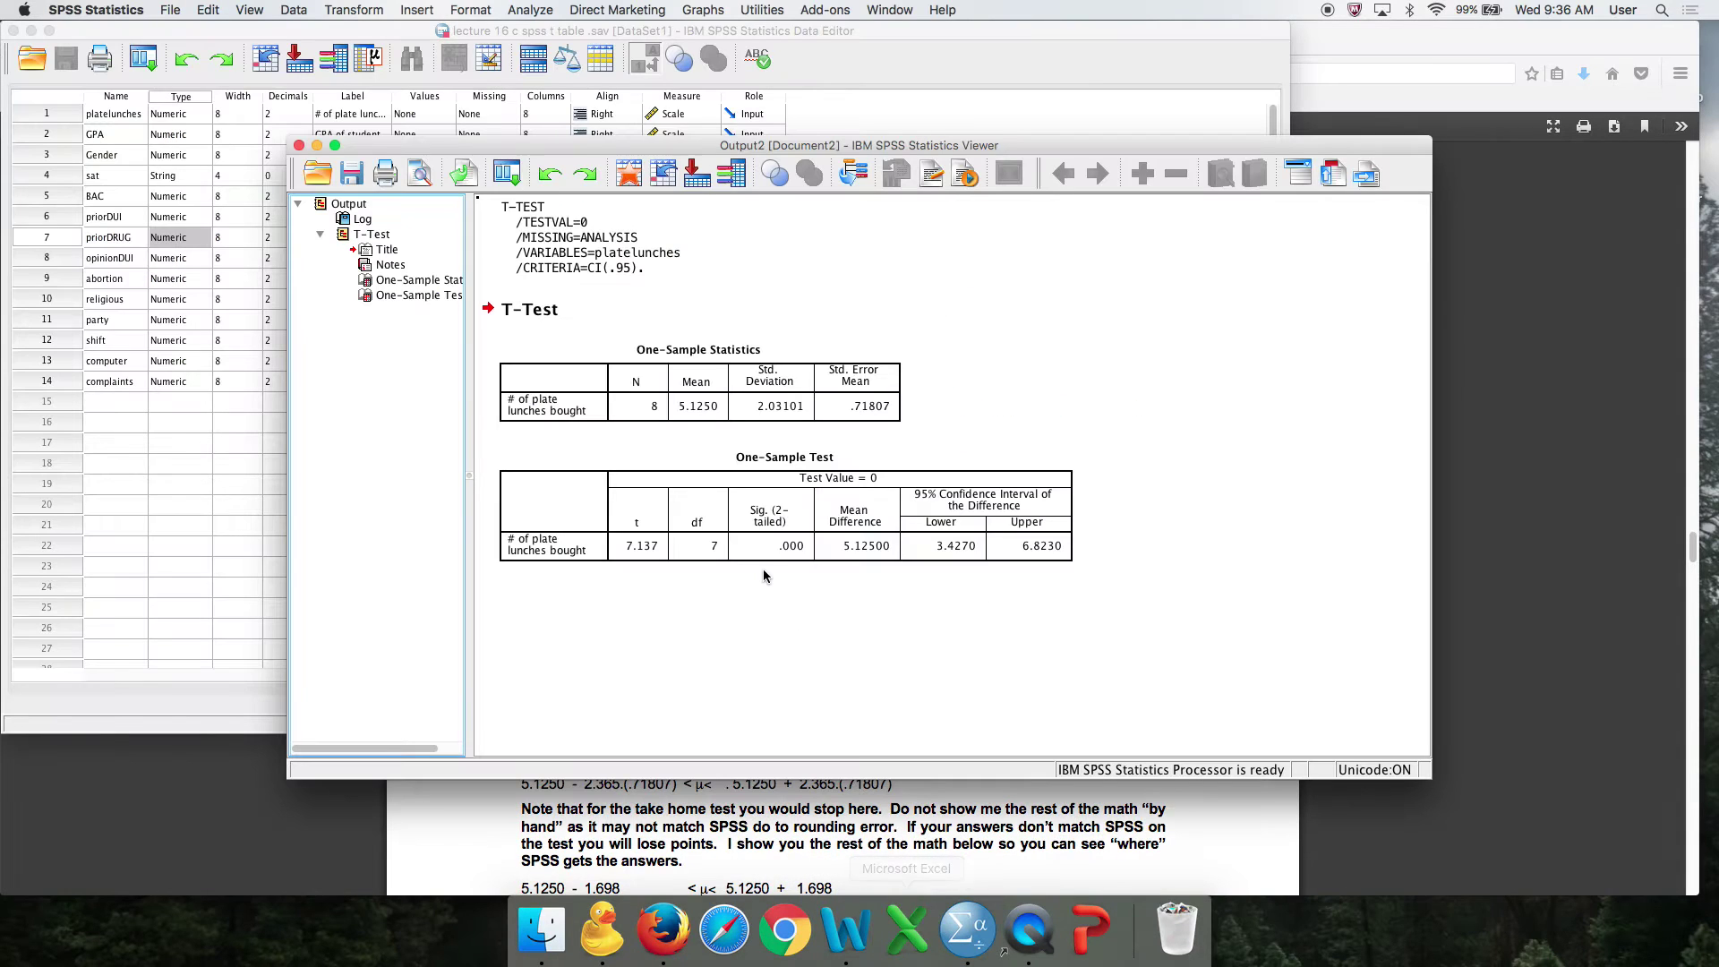
{"action": "left_click", "coordinate": [907, 881]}
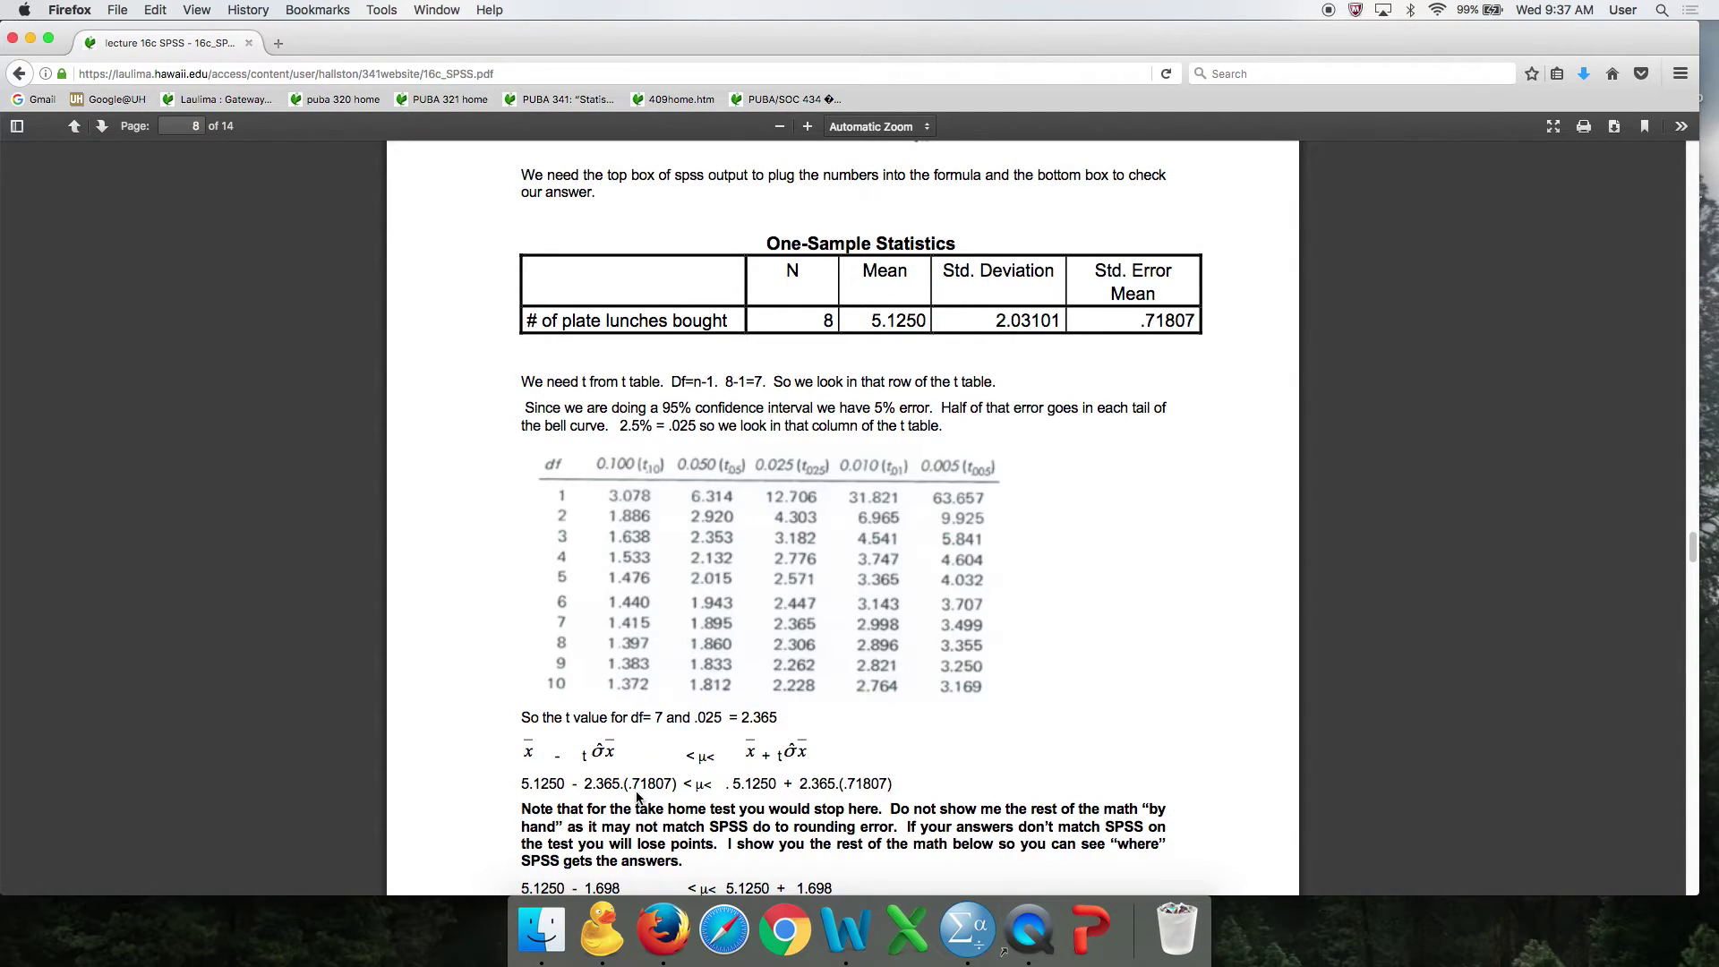
{"action": "left_click", "coordinate": [975, 942]}
{"action": "left_click", "coordinate": [868, 399]}
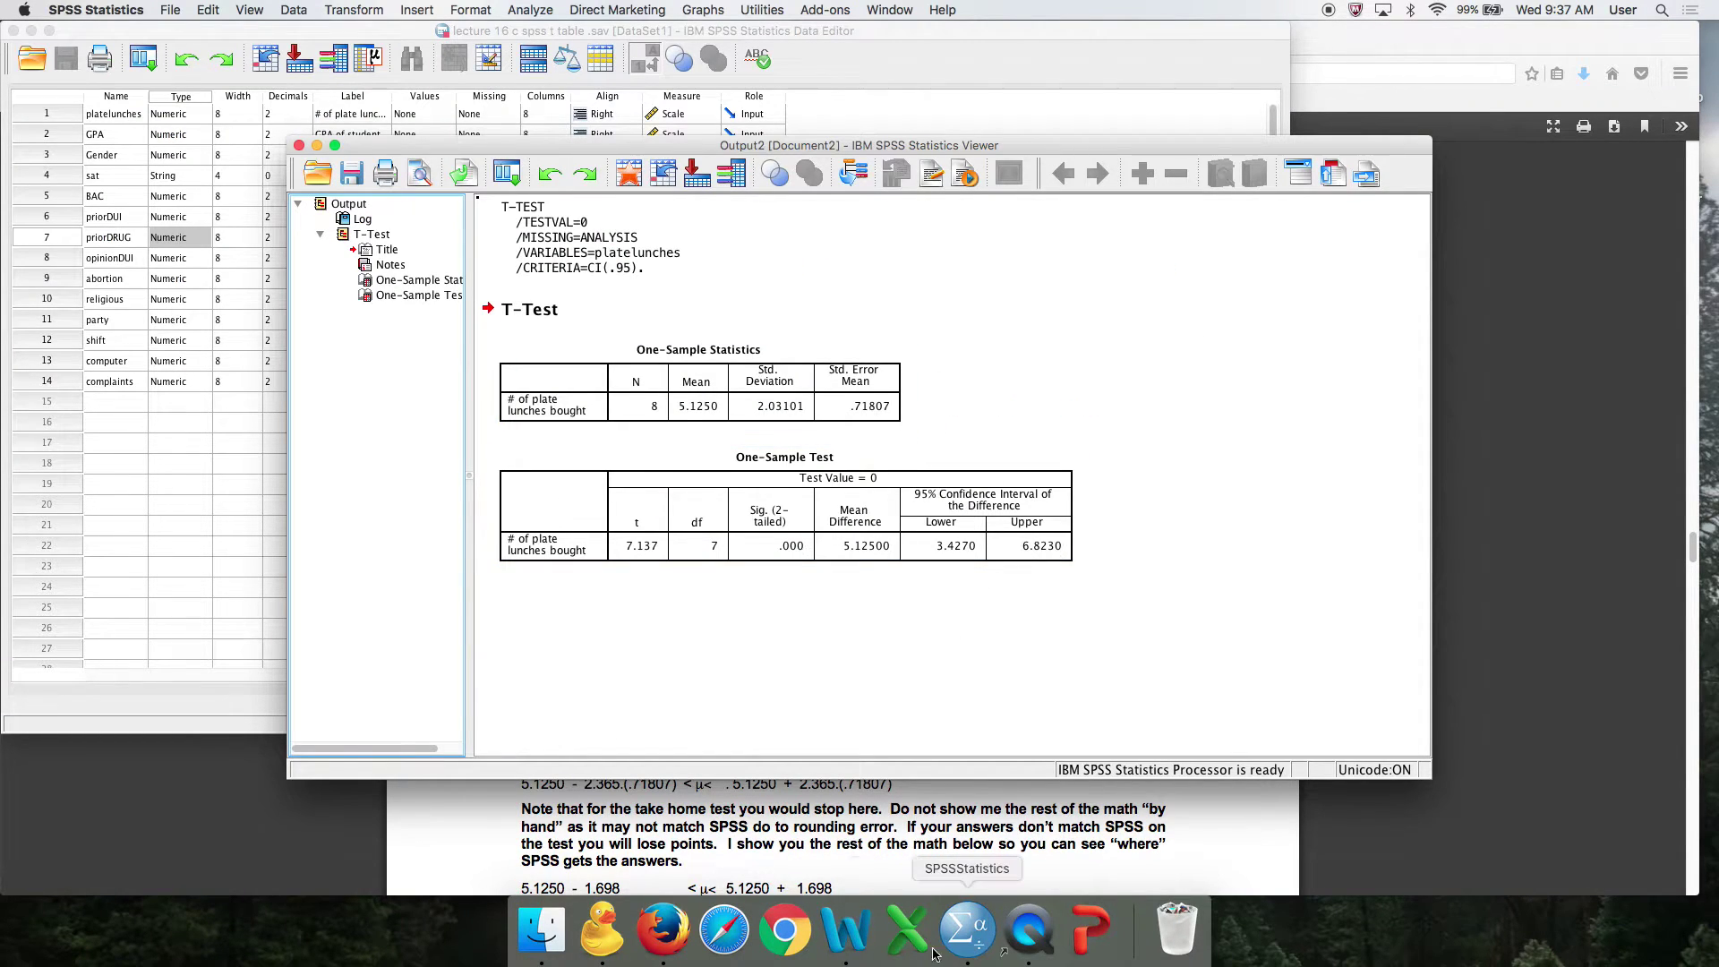
{"action": "left_click", "coordinate": [843, 826]}
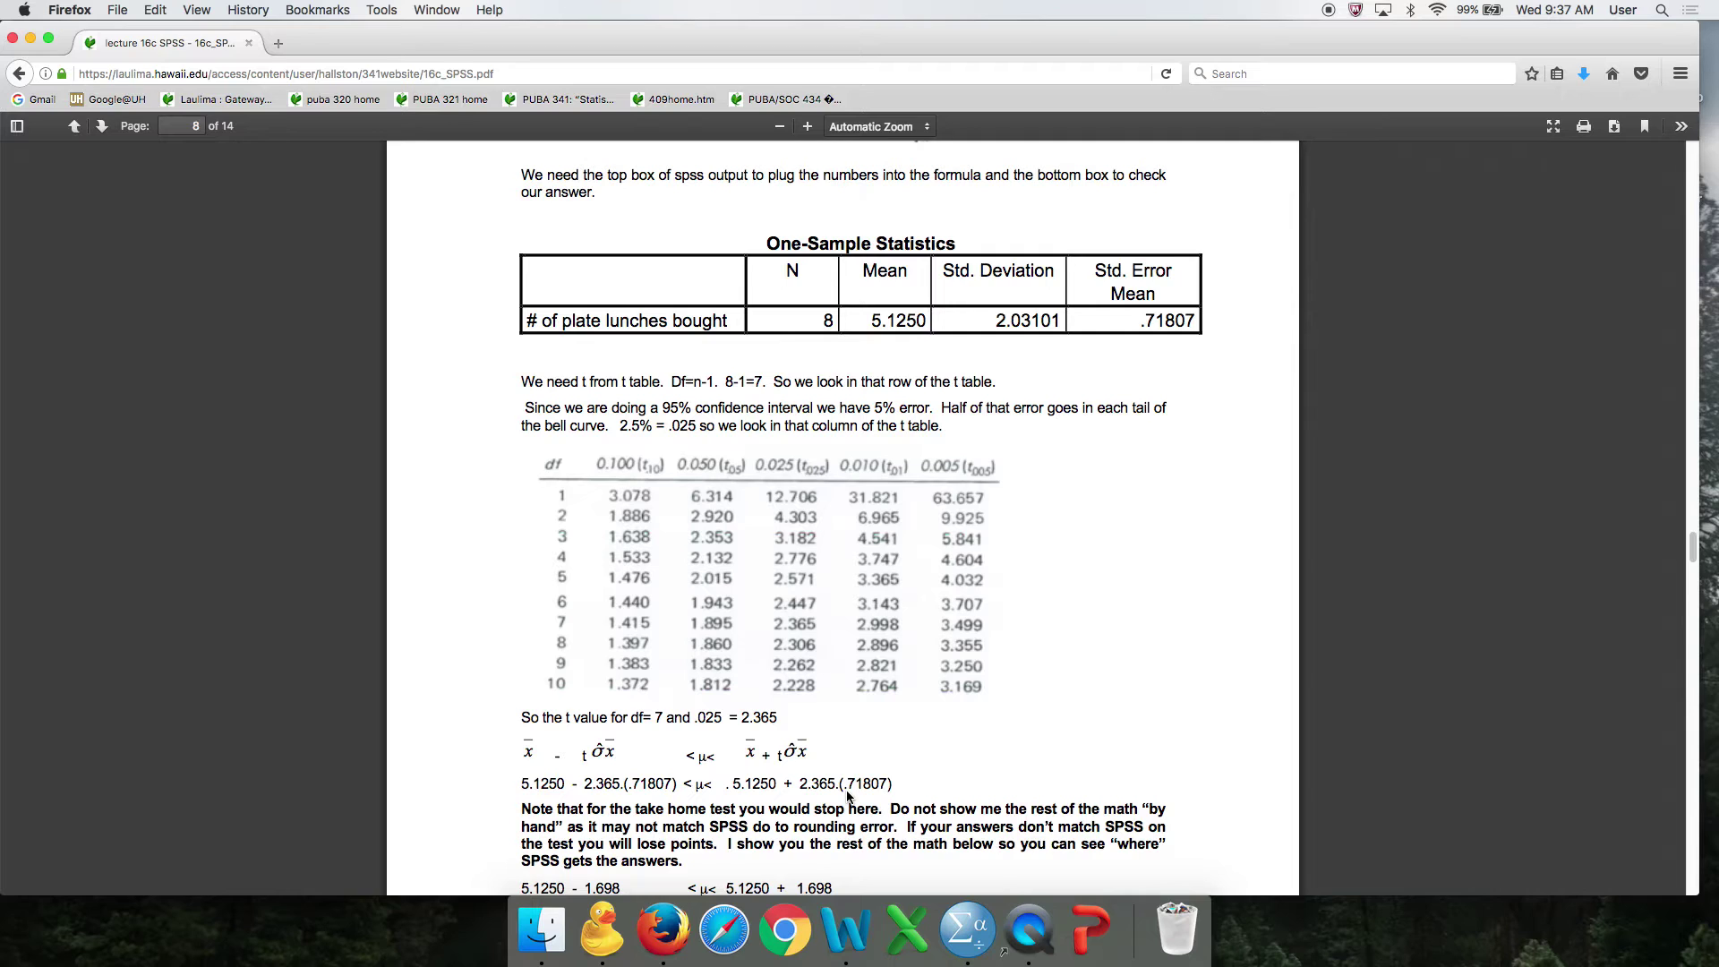
{"action": "scroll", "coordinate": [851, 801], "scroll_direction": "up", "scroll_amount": 5}
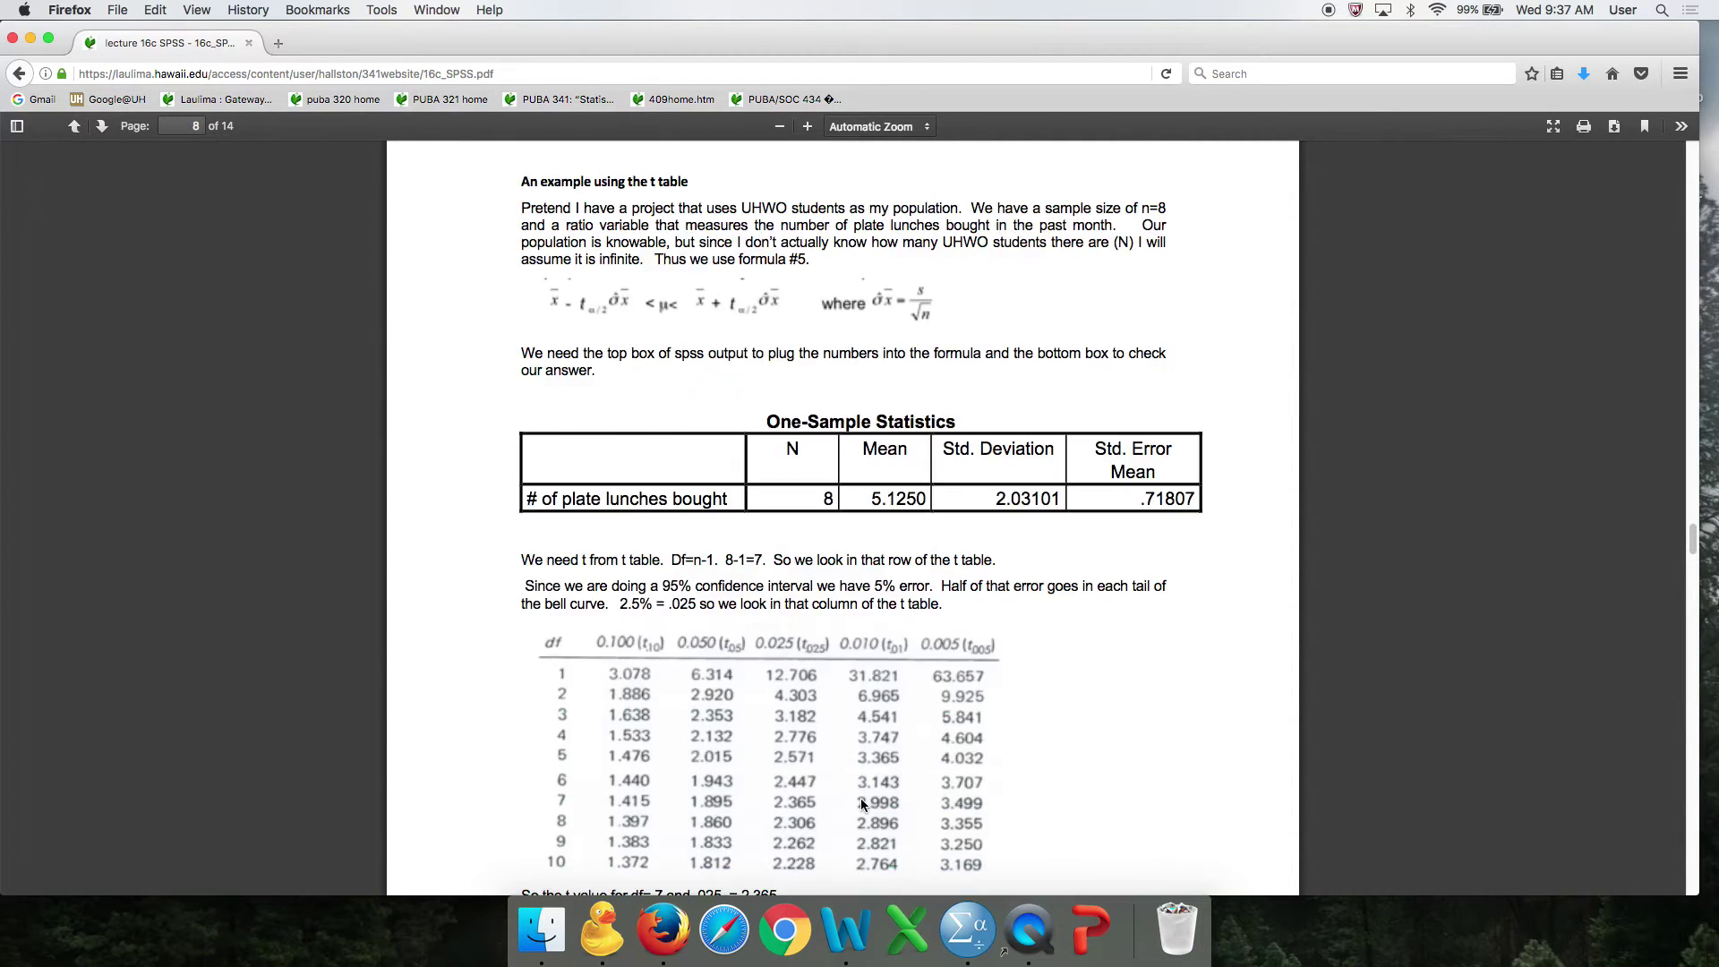
{"action": "scroll", "coordinate": [861, 809], "scroll_direction": "down", "scroll_amount": 6}
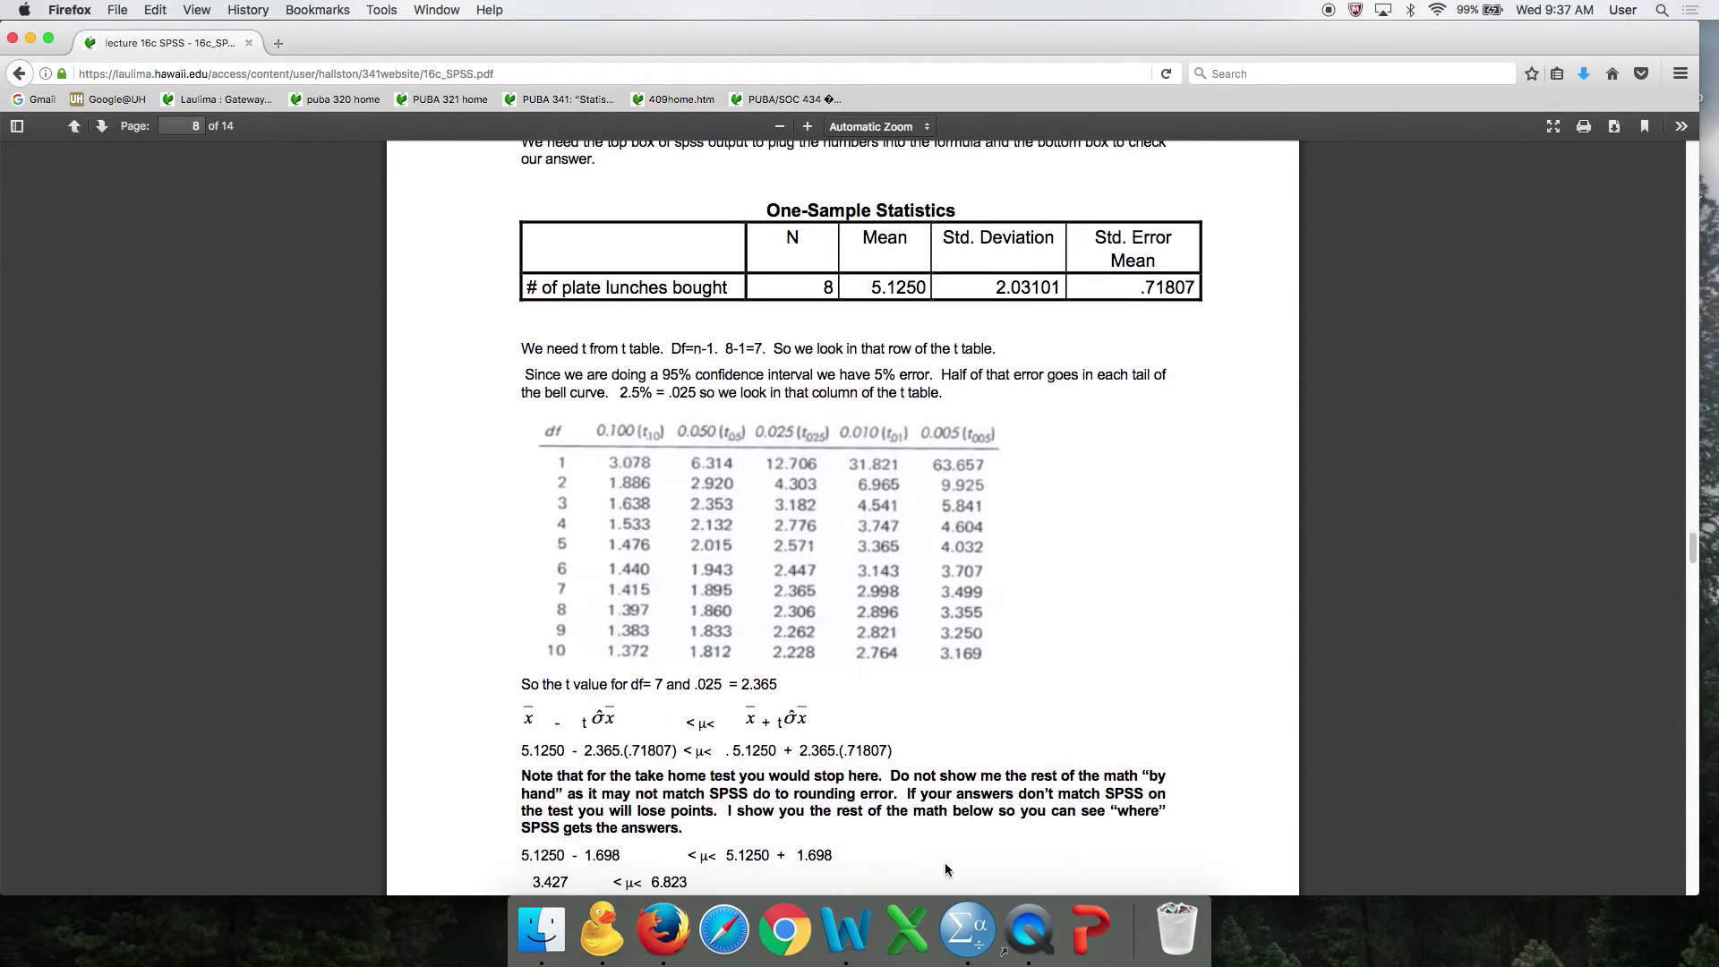
{"action": "scroll", "coordinate": [928, 785], "scroll_direction": "down", "scroll_amount": 1}
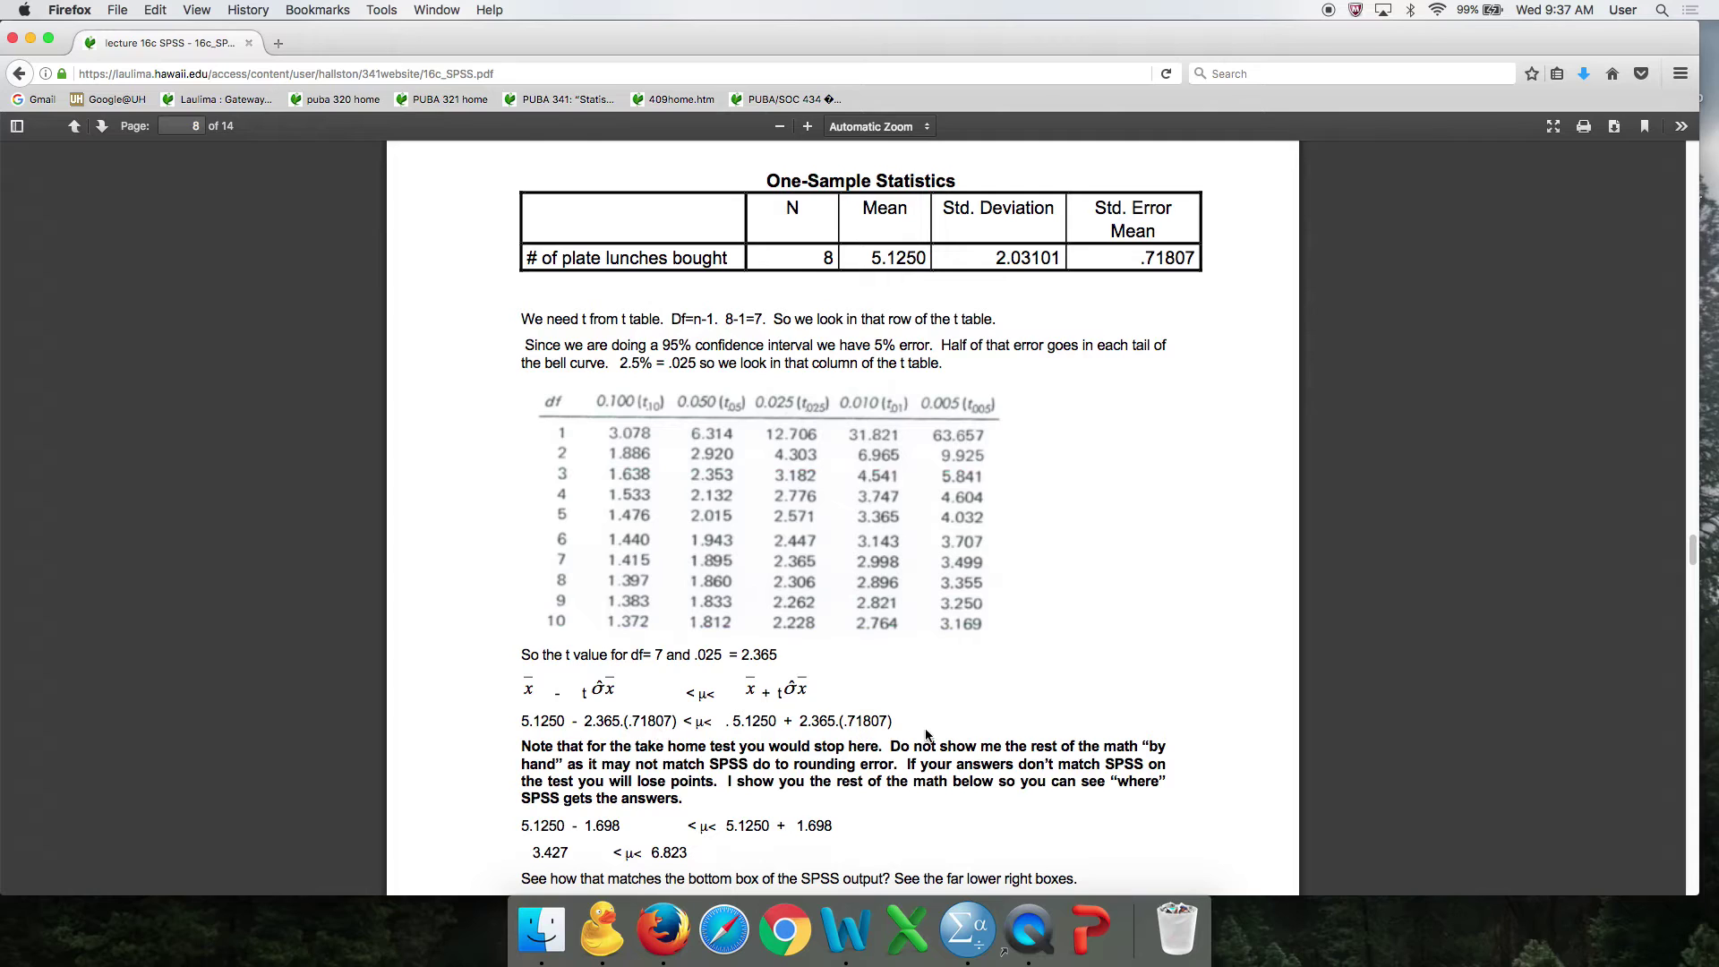
{"action": "left_click", "coordinate": [967, 932]}
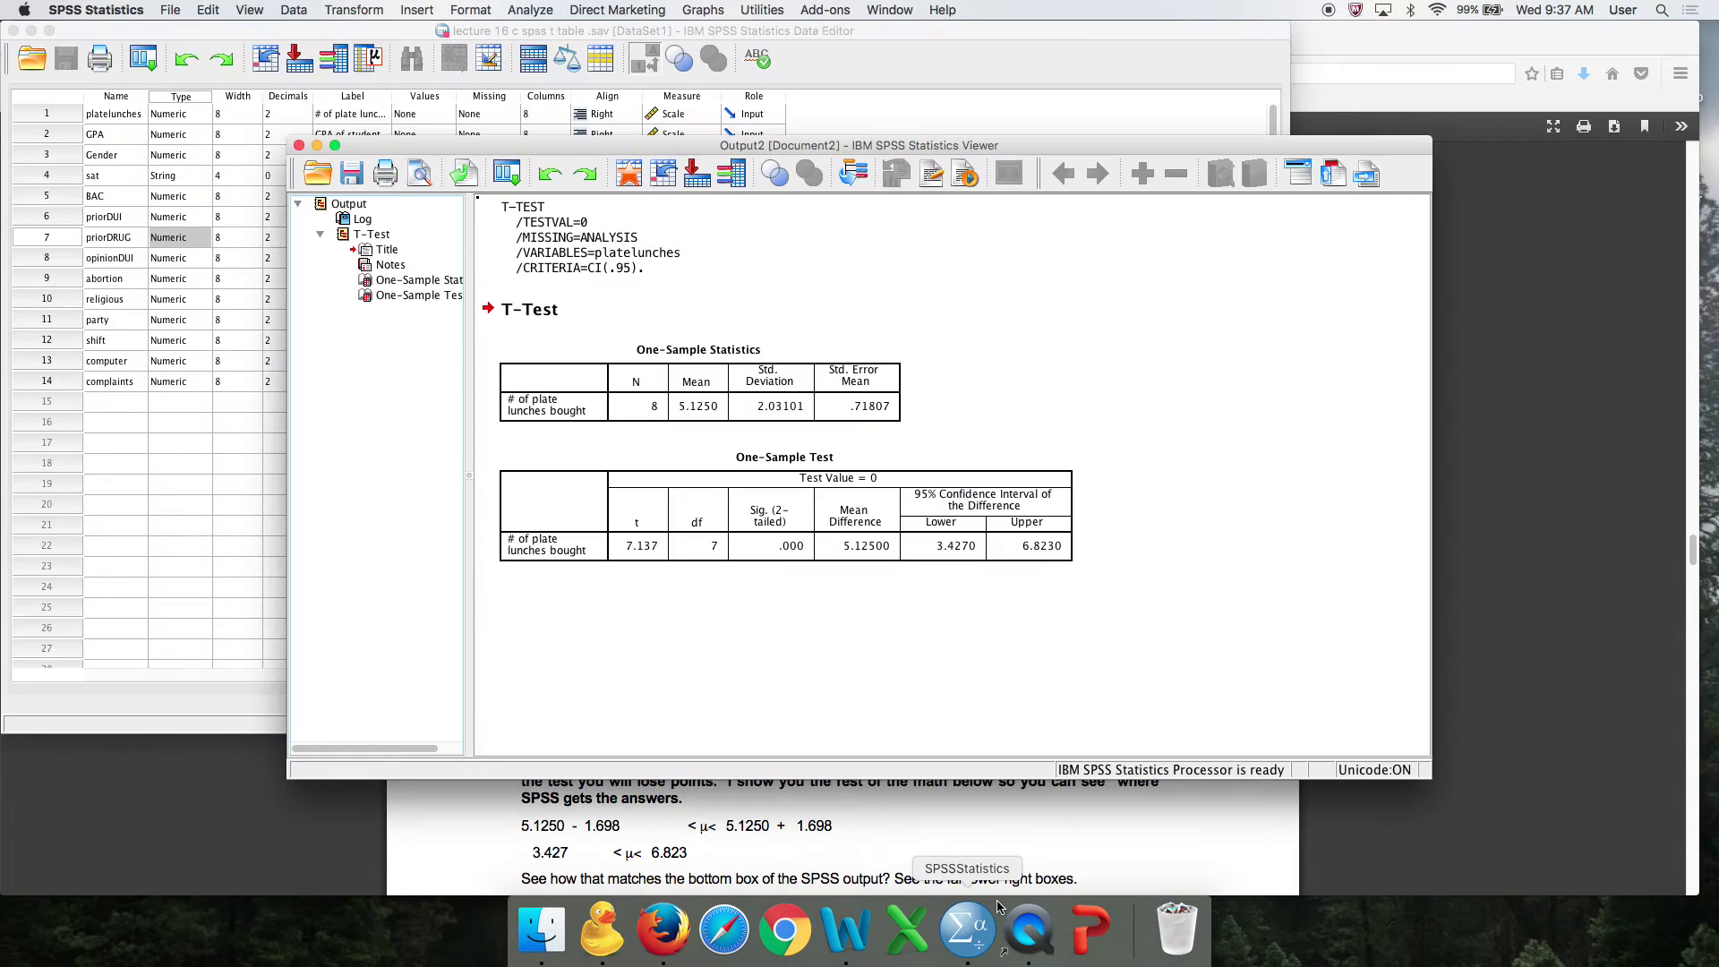
{"action": "left_click", "coordinate": [981, 548]}
{"action": "left_click", "coordinate": [938, 589]}
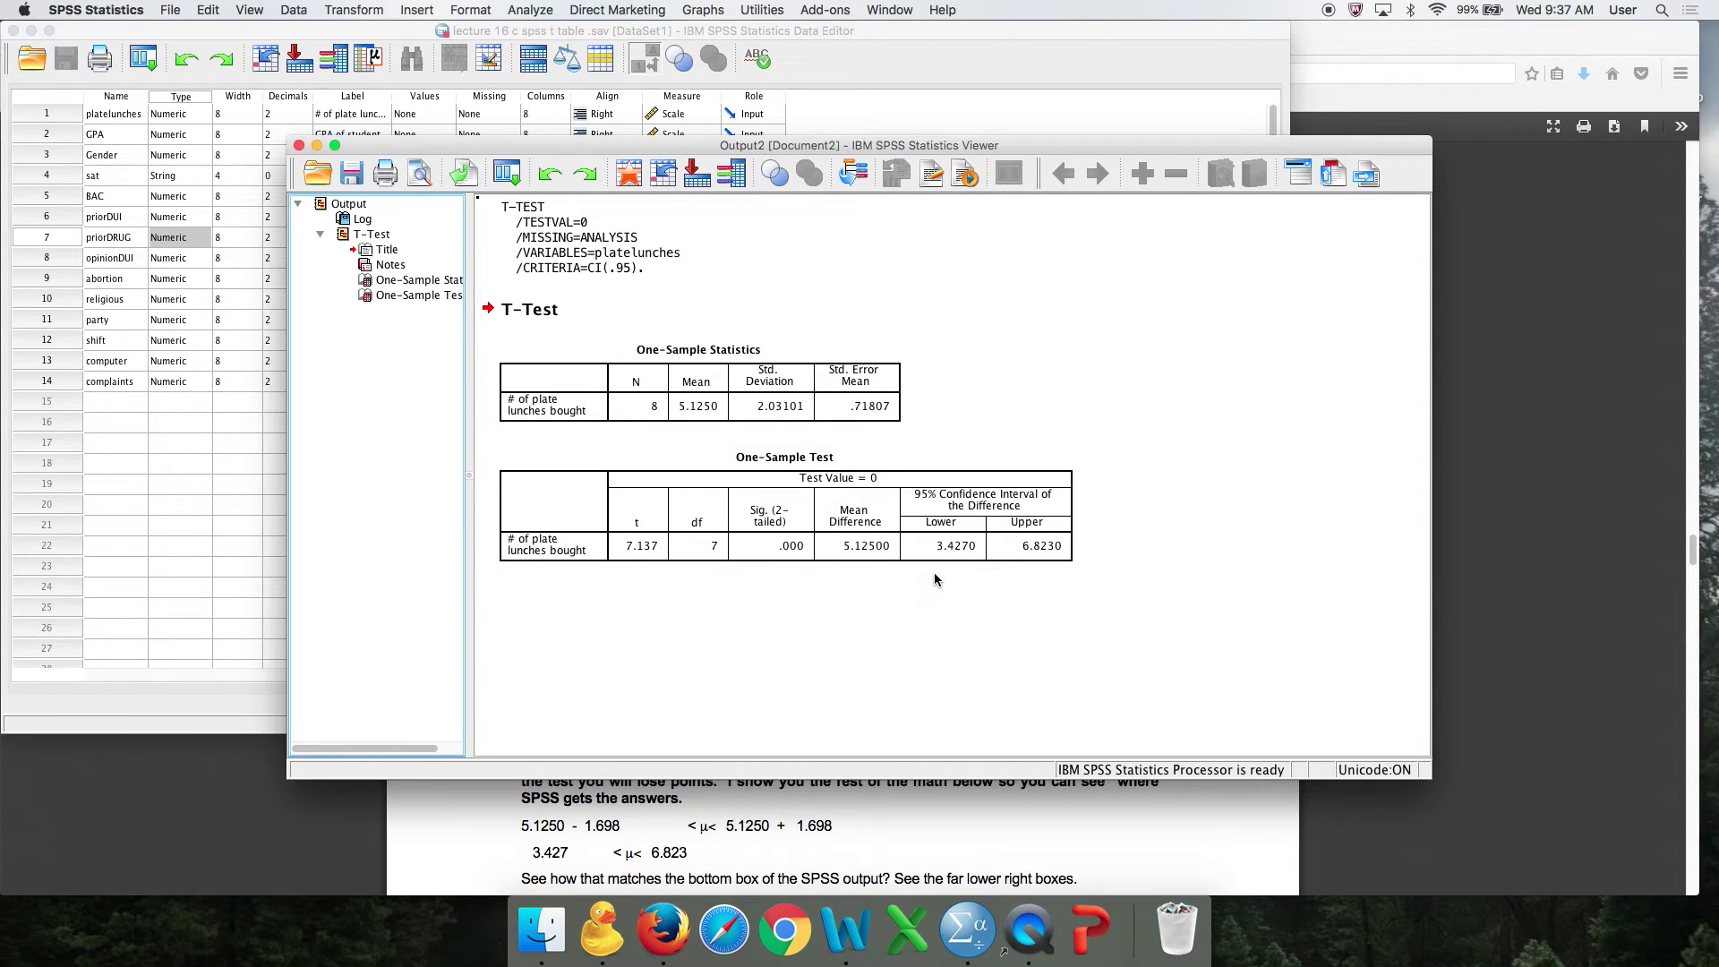
{"action": "left_click", "coordinate": [942, 548]}
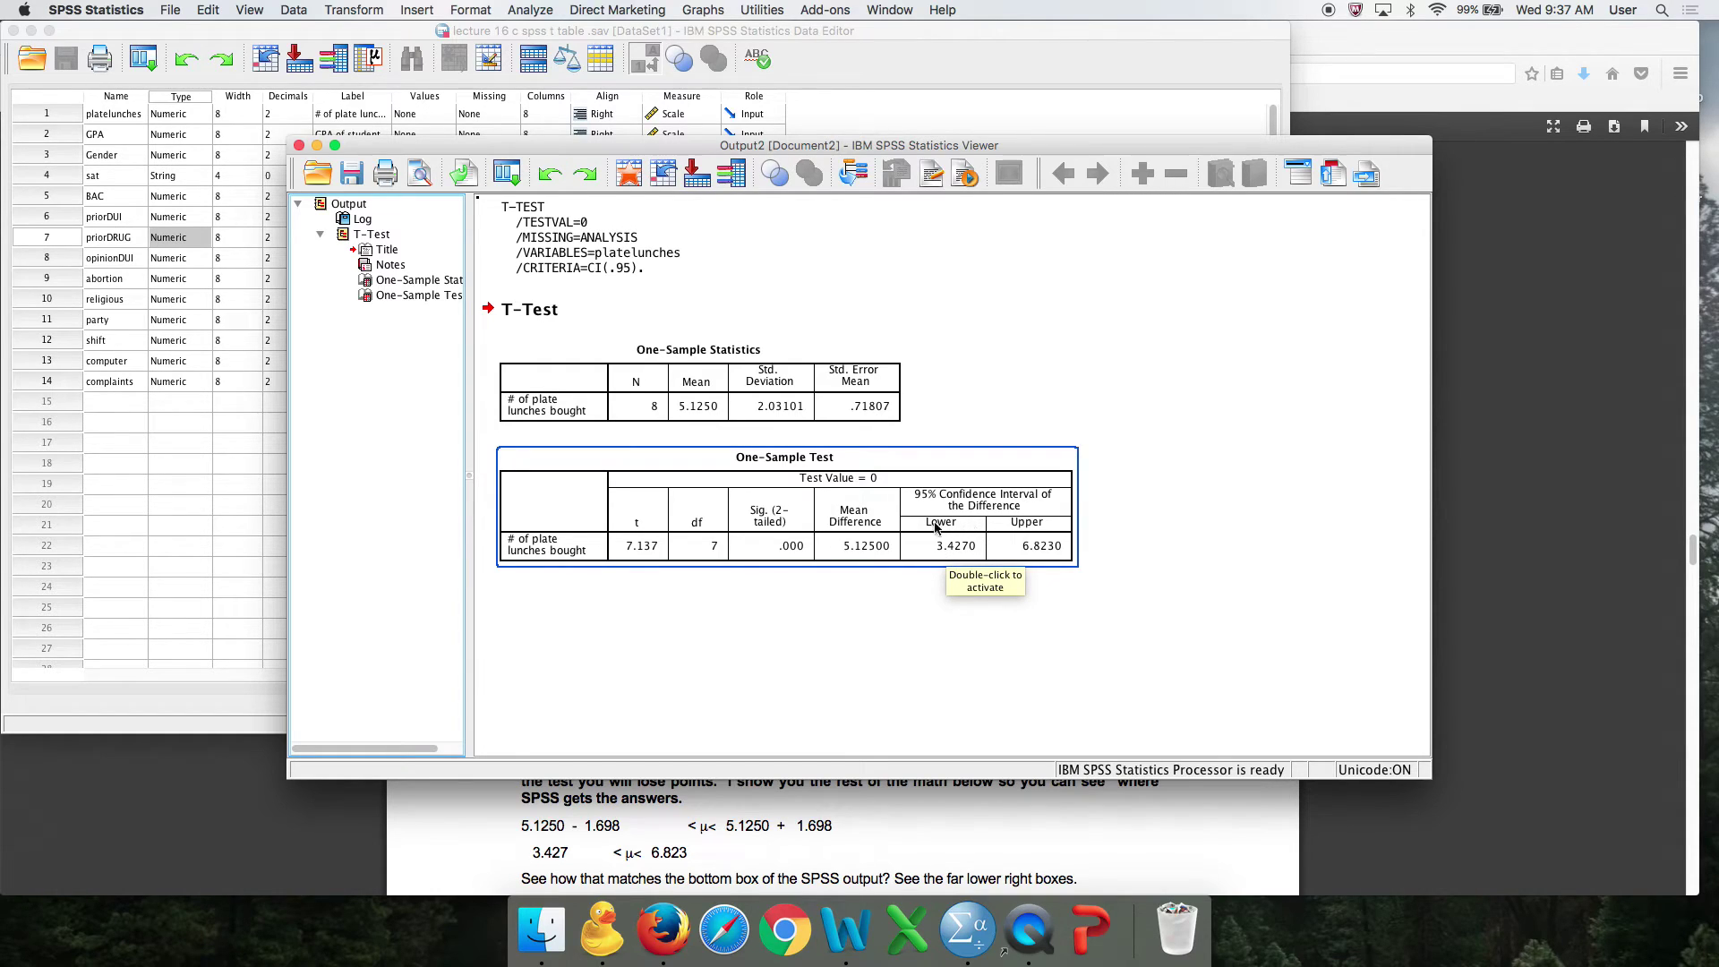
{"action": "left_click", "coordinate": [569, 421]}
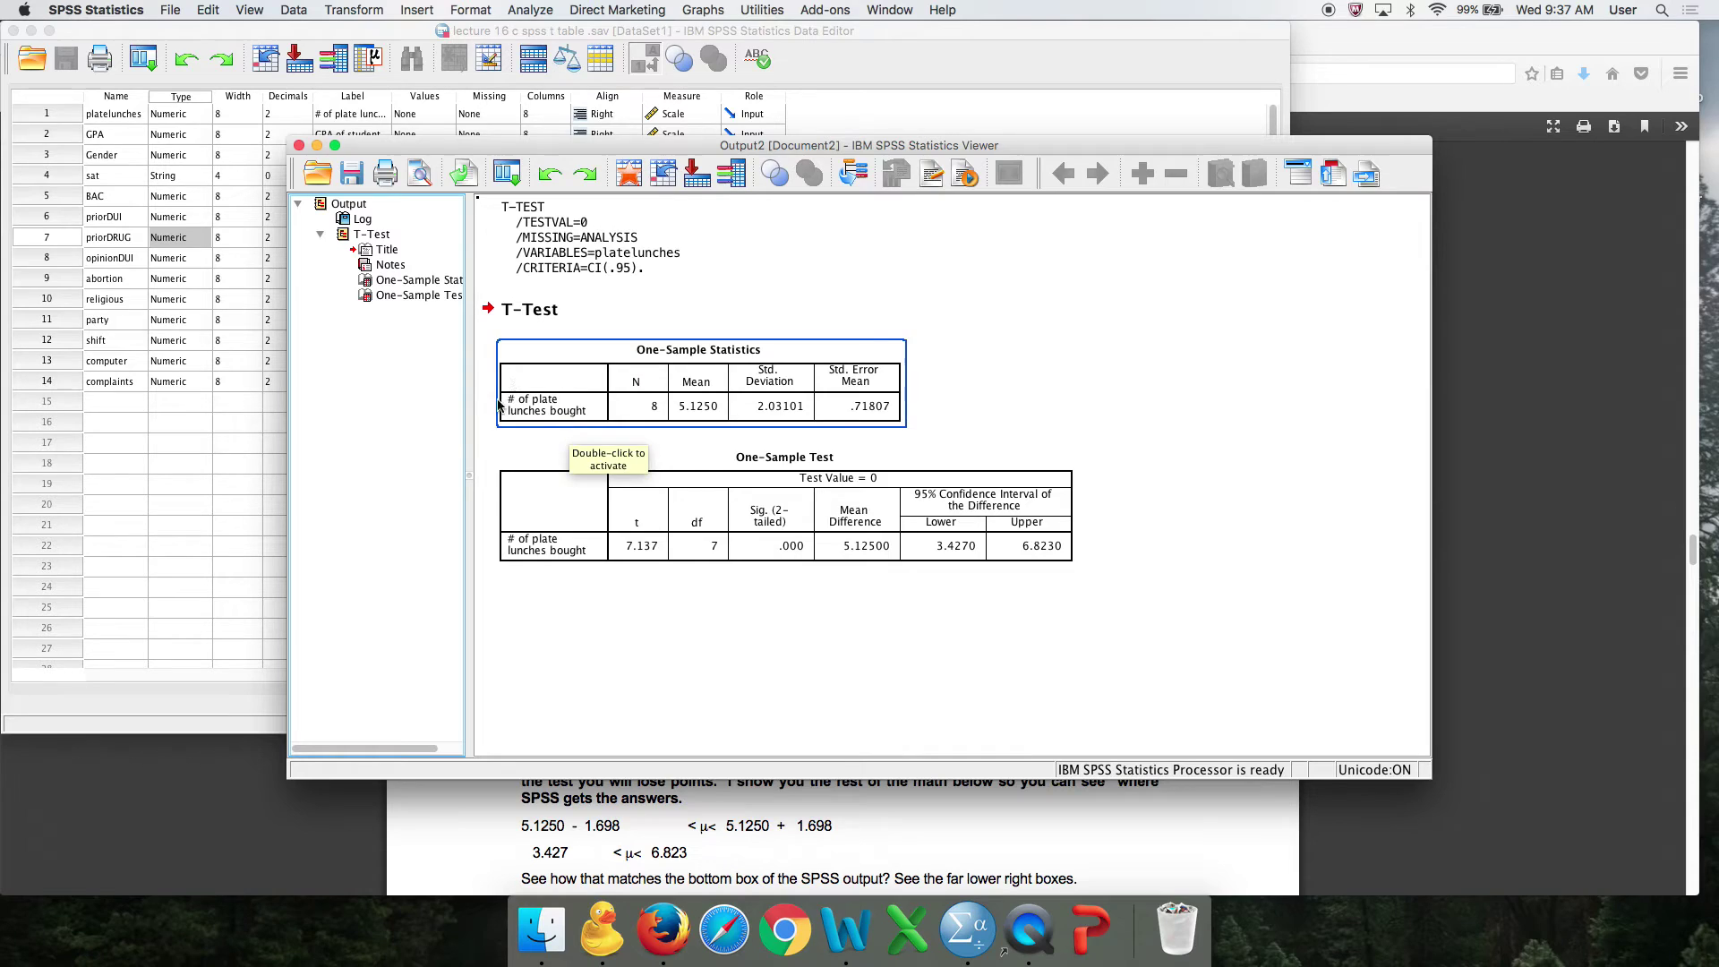
{"action": "left_click", "coordinate": [673, 457]}
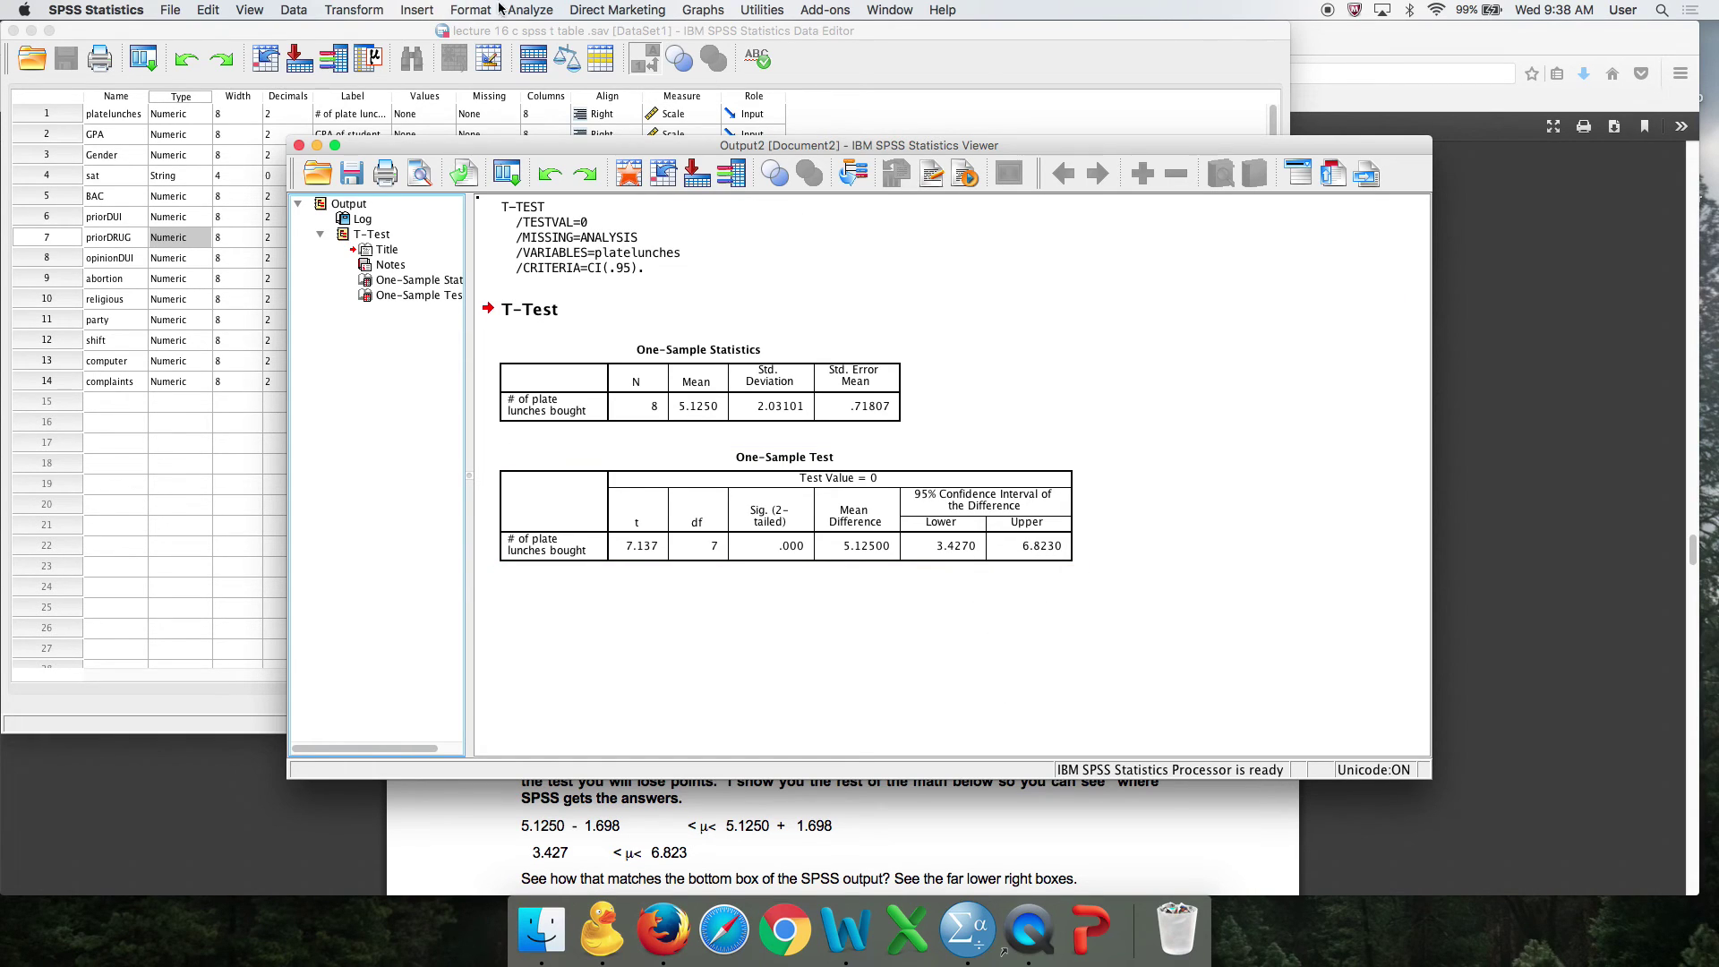
{"action": "left_click", "coordinate": [525, 9]}
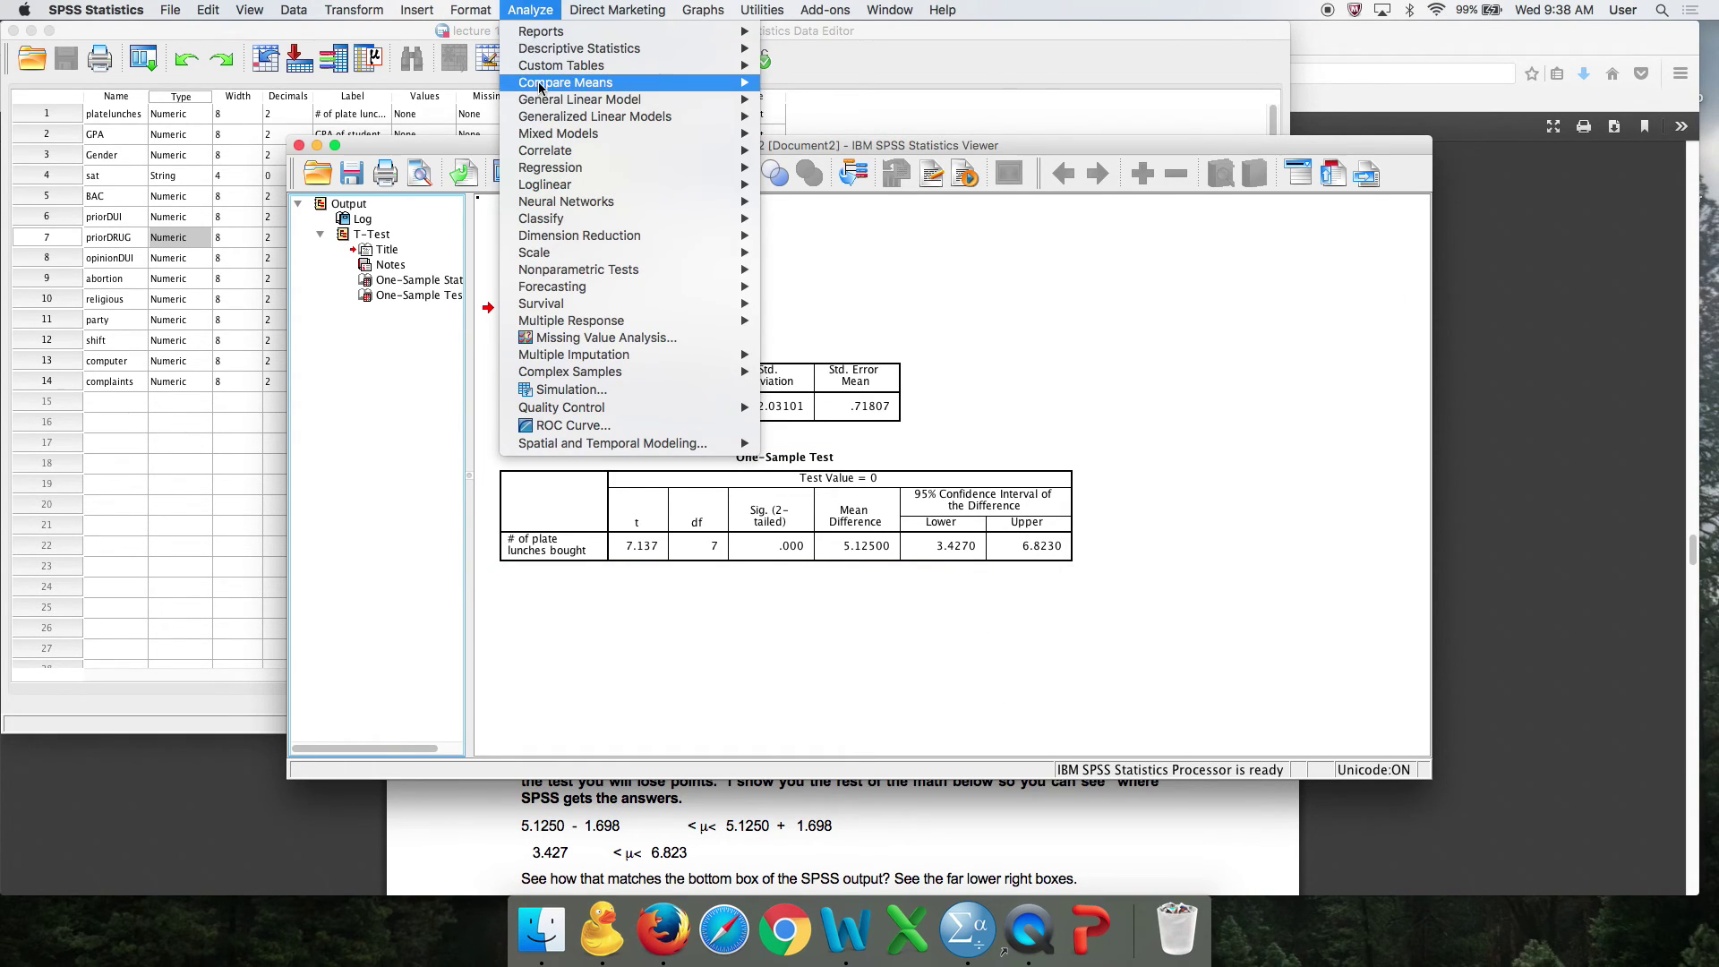
Rerun the One-Sample T Test on plate lunches with Test Value 0 and select the new test table.
{"action": "mouse_move", "coordinate": [557, 85]}
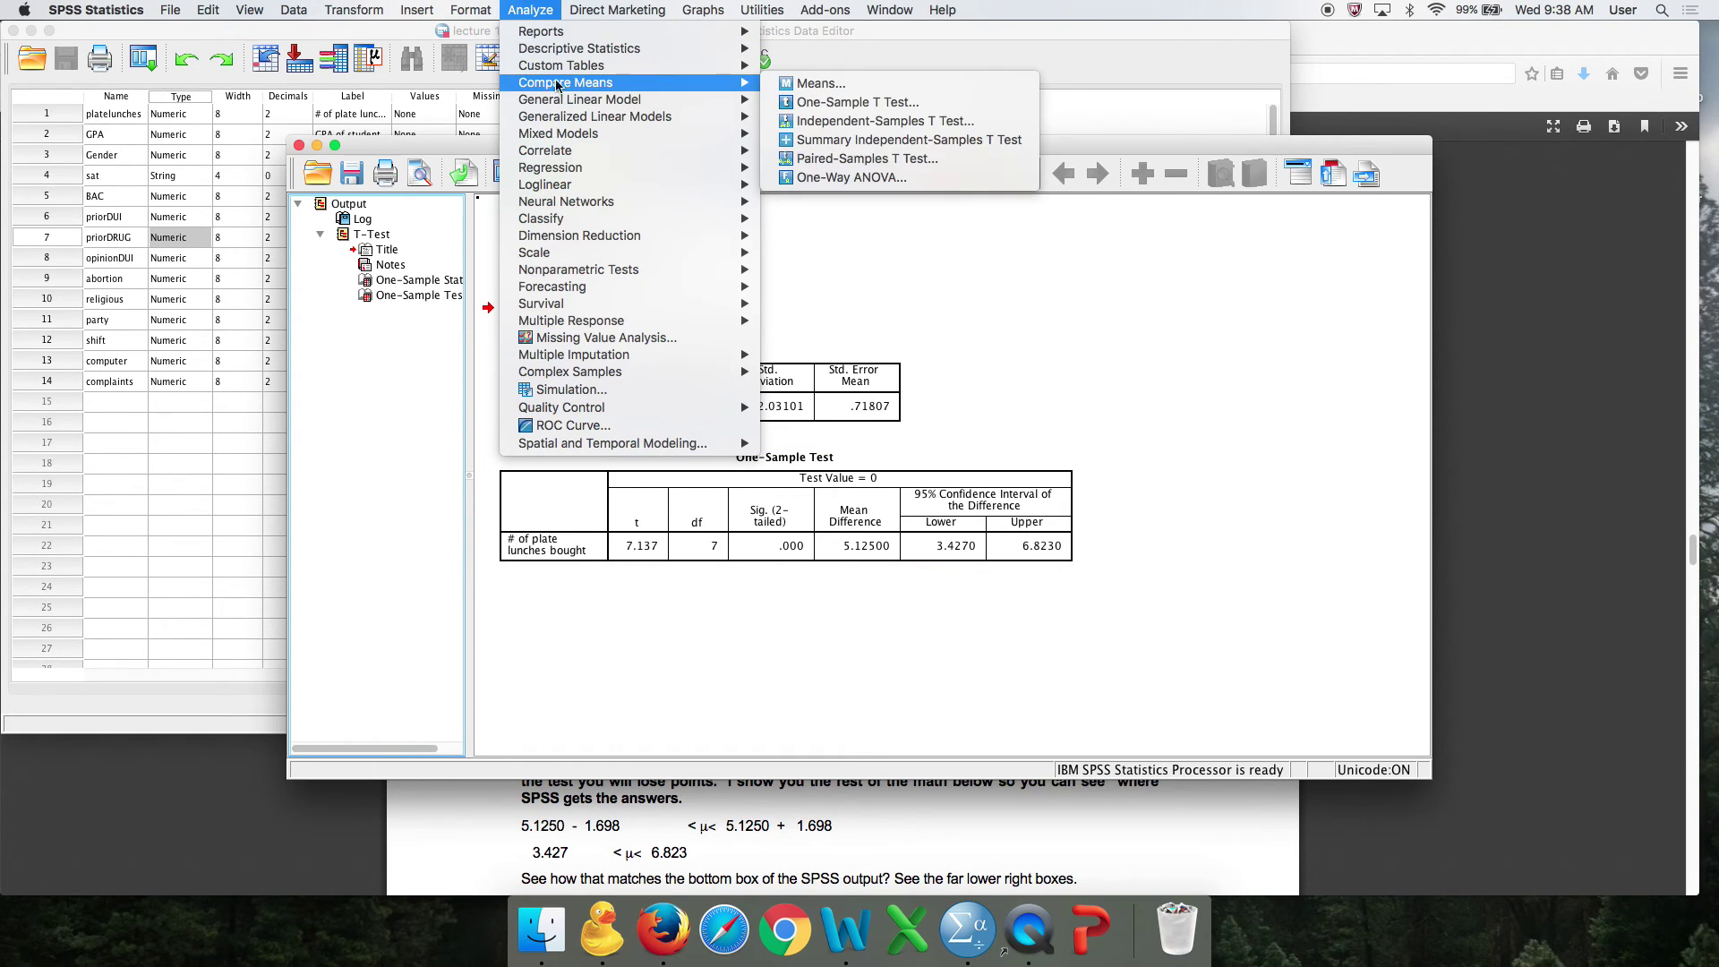
{"action": "left_click", "coordinate": [849, 104]}
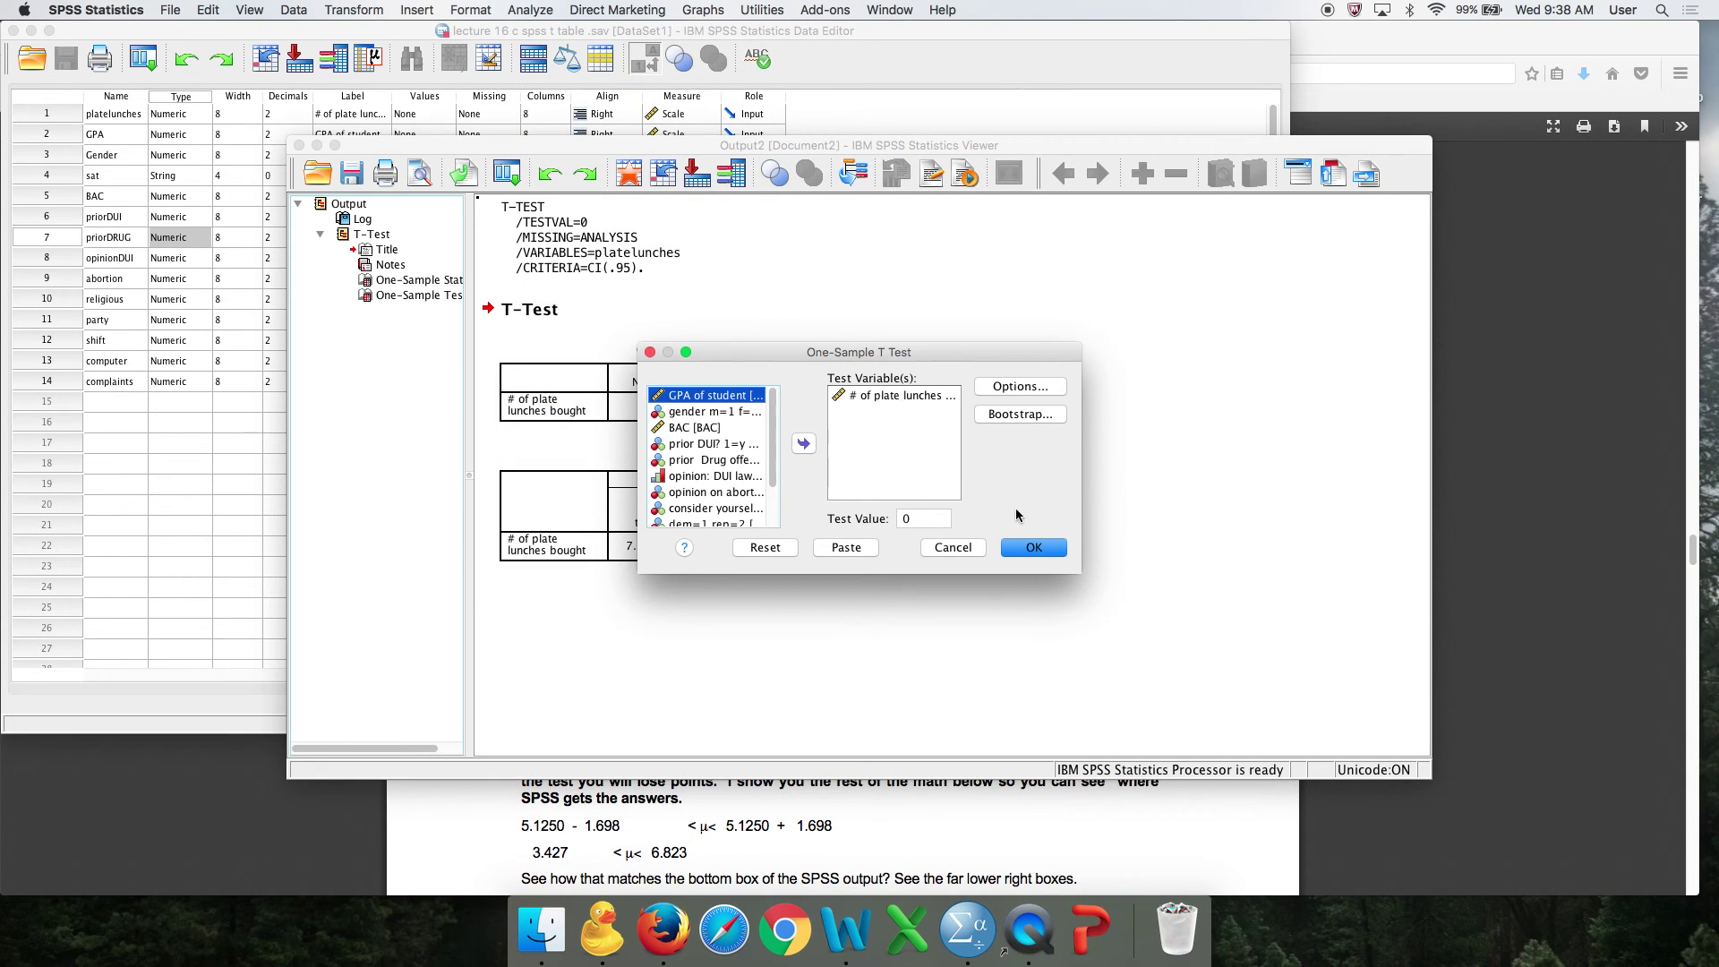
{"action": "left_click", "coordinate": [1033, 547]}
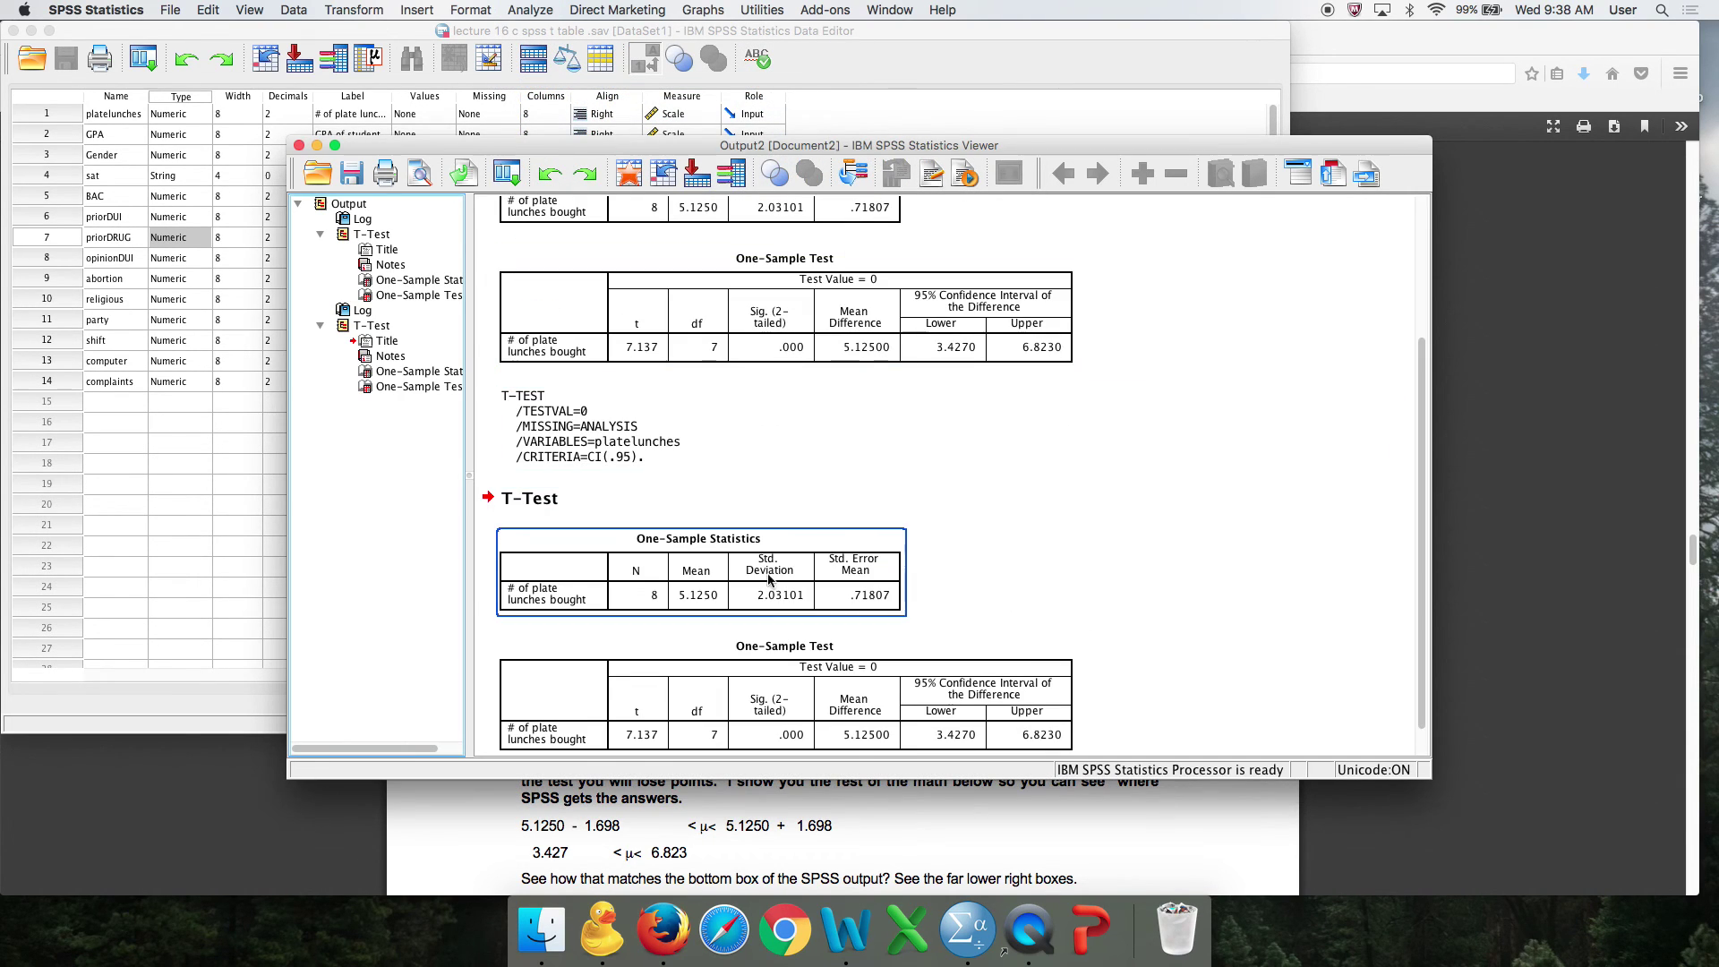
{"action": "left_click", "coordinate": [817, 634]}
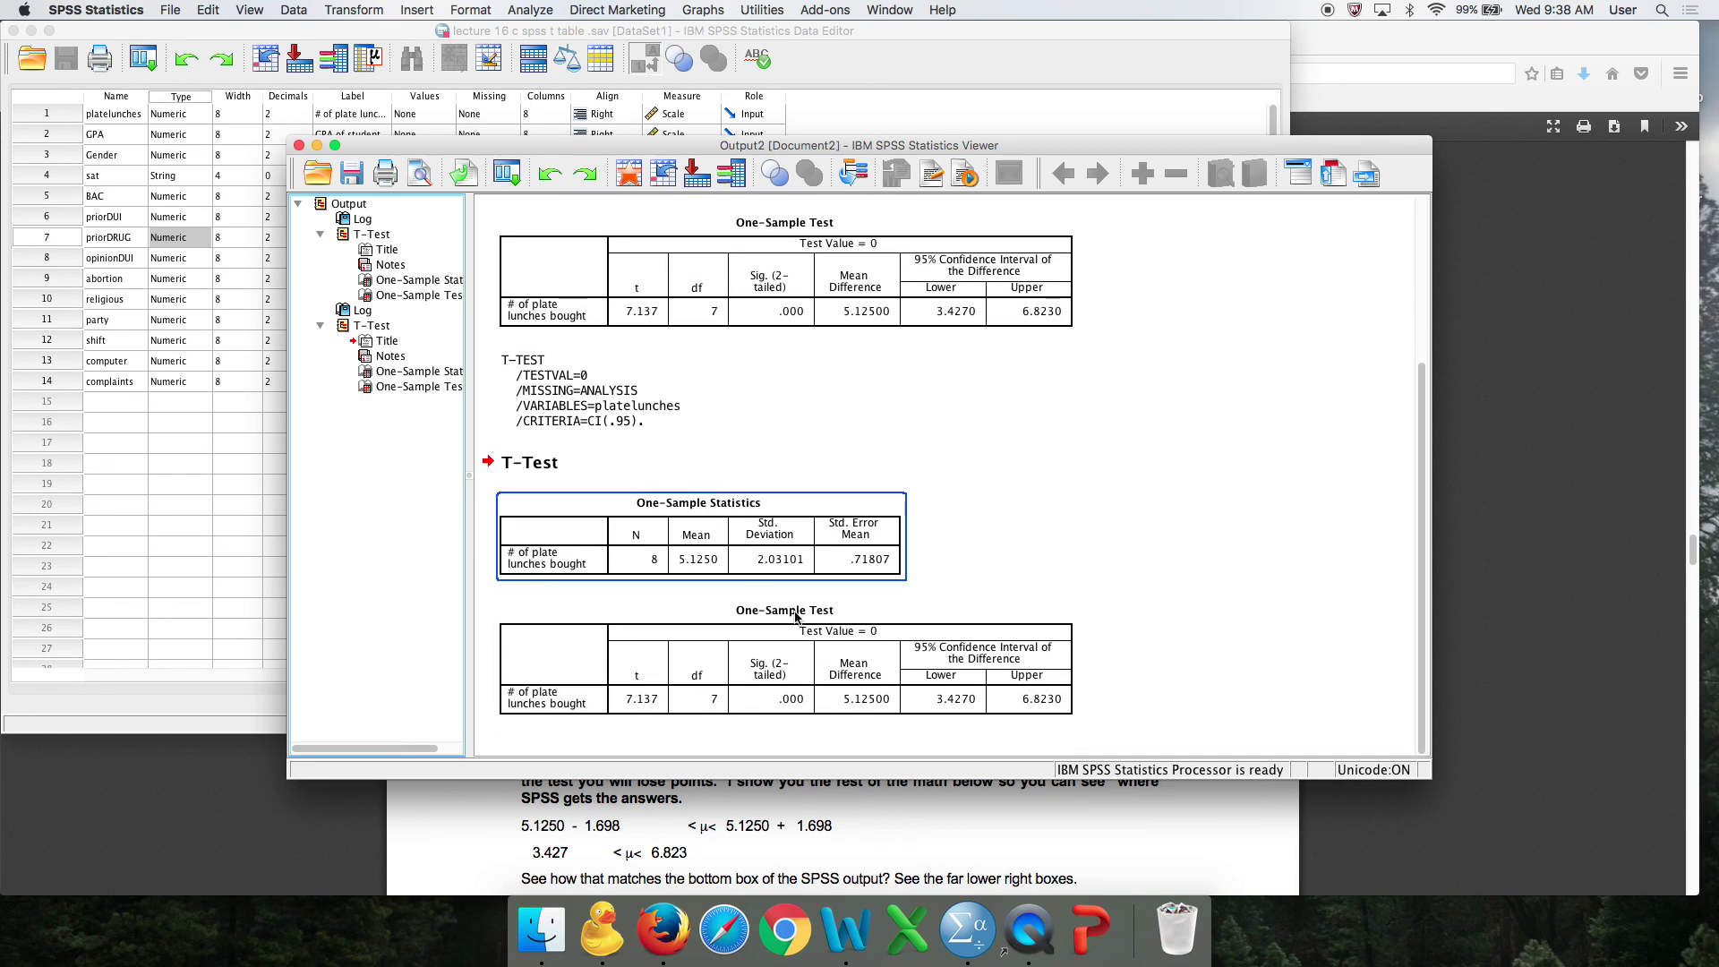